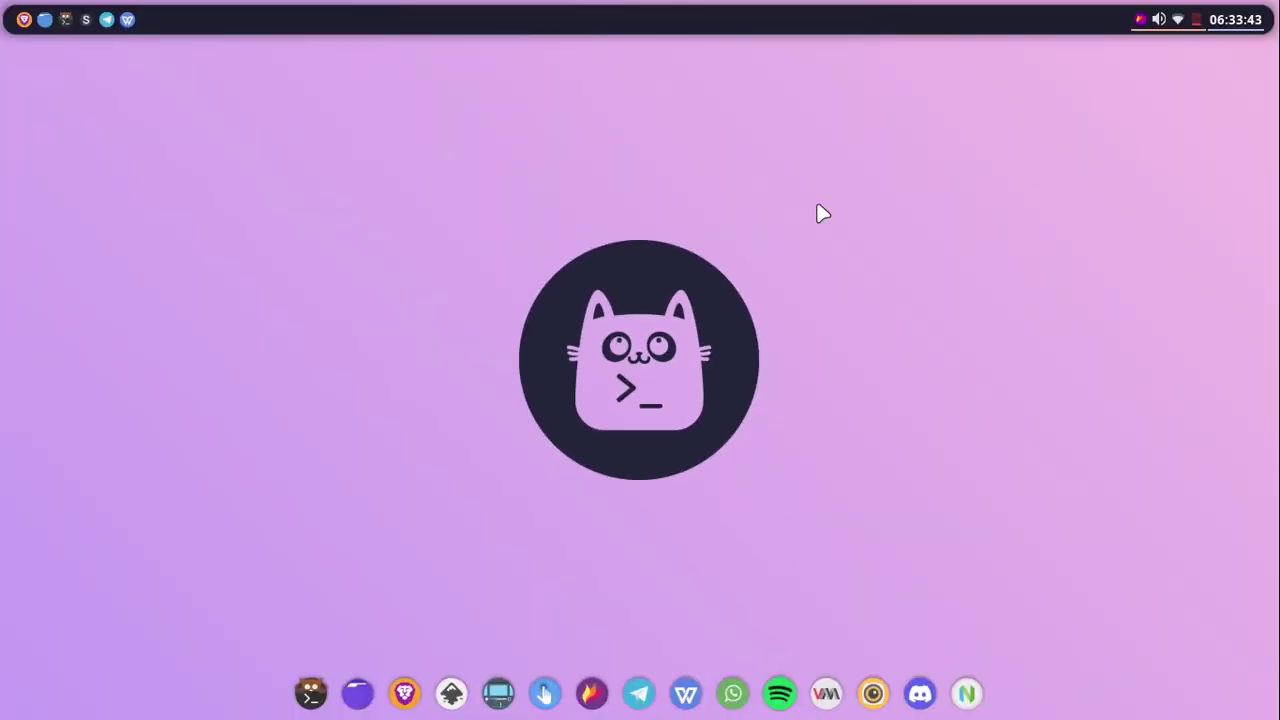
Open an enlarged-font terminal, run 'paru -Ss libinput-gestures', and highlight the first package name.
{"action": "key", "text": "super+Return"}
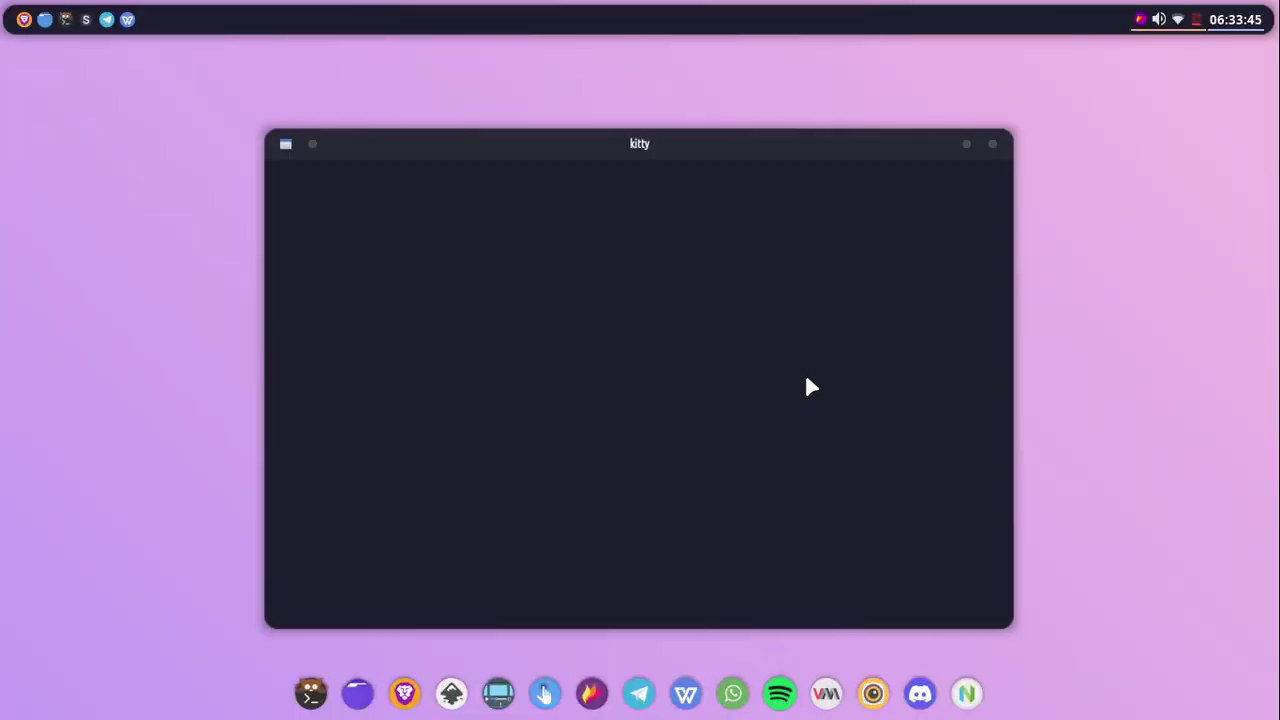
{"action": "key", "text": "ctrl+shift+equal"}
{"action": "key", "text": "ctrl+shift+equal"}
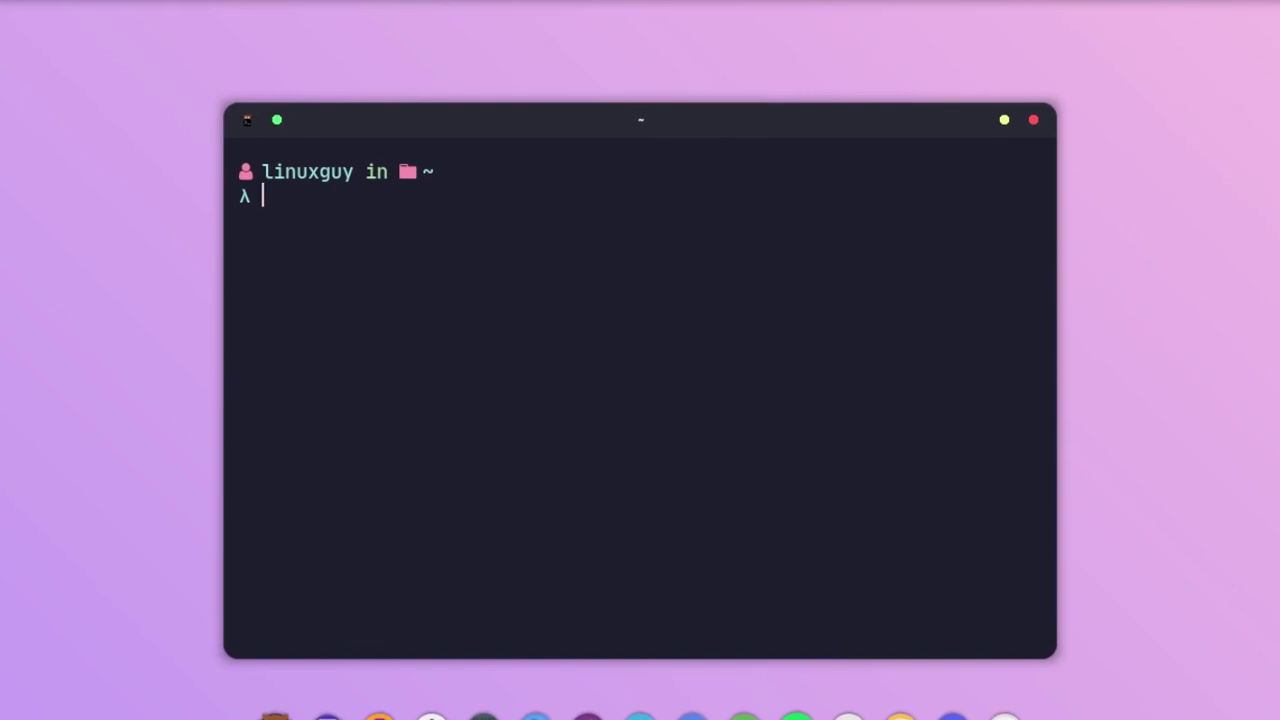
{"action": "type", "text": "paru"}
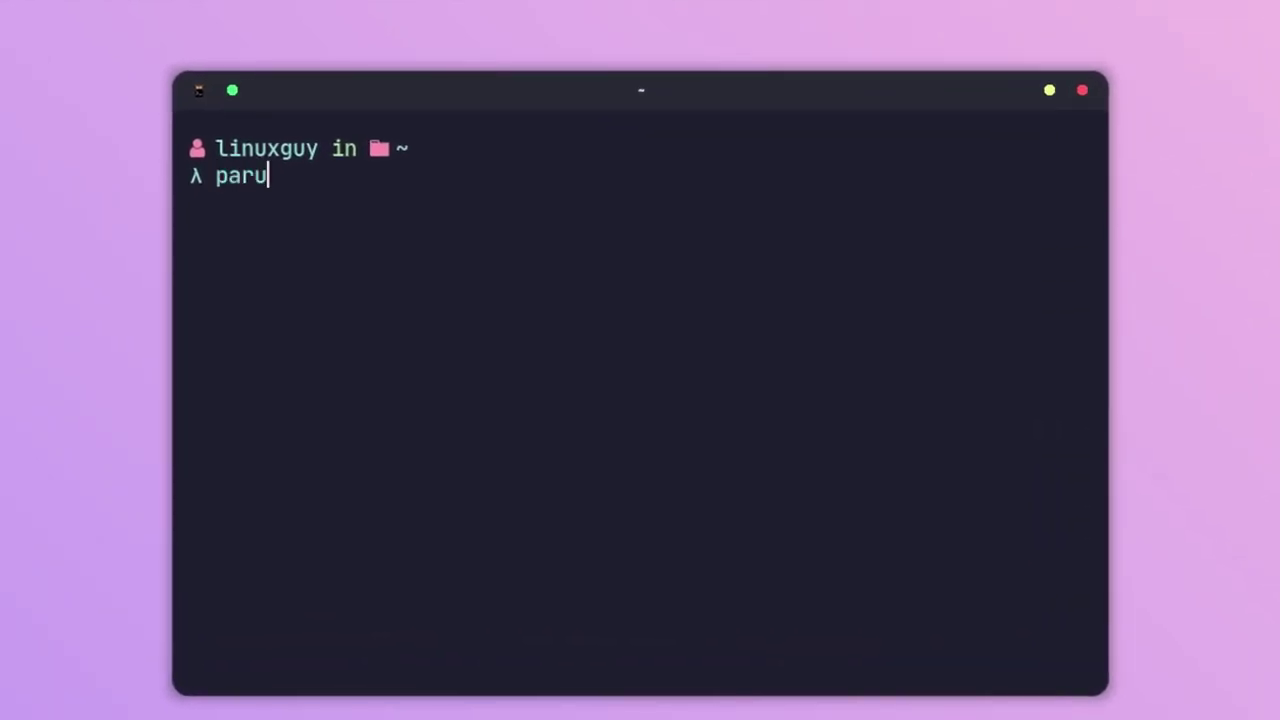
{"action": "type", "text": " -Ss libinpu"}
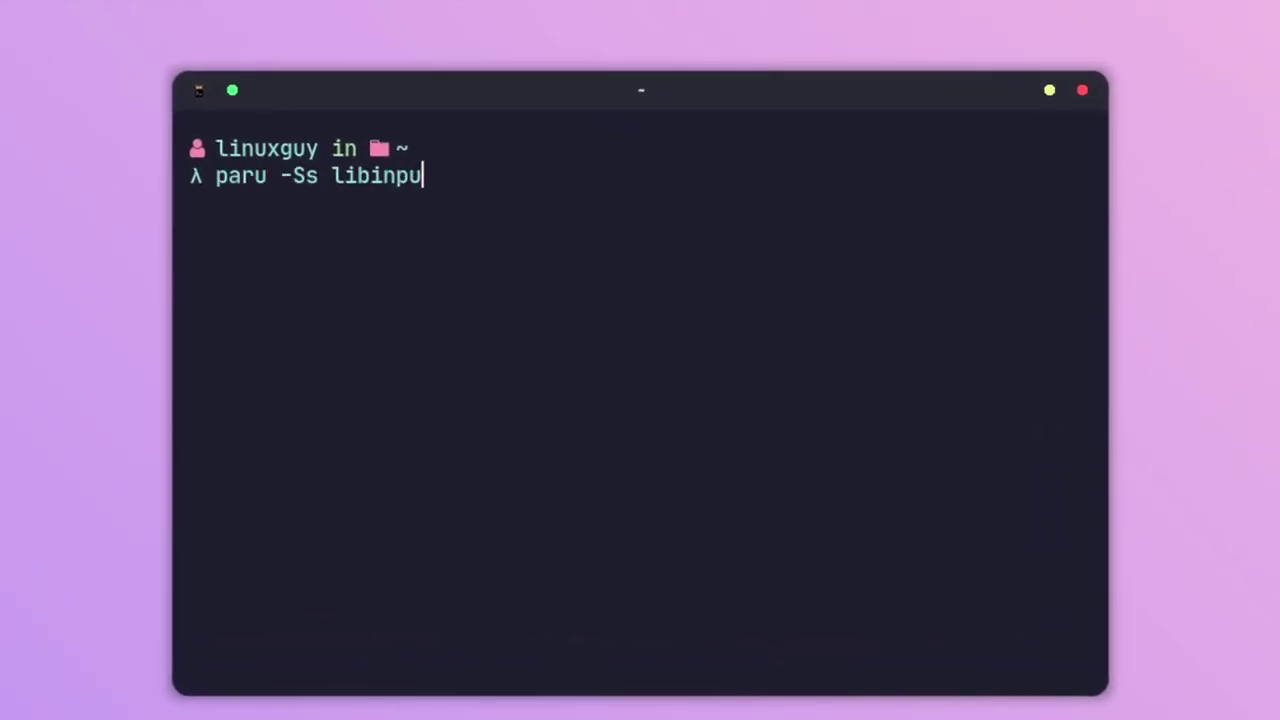
{"action": "type", "text": "t-gesture"}
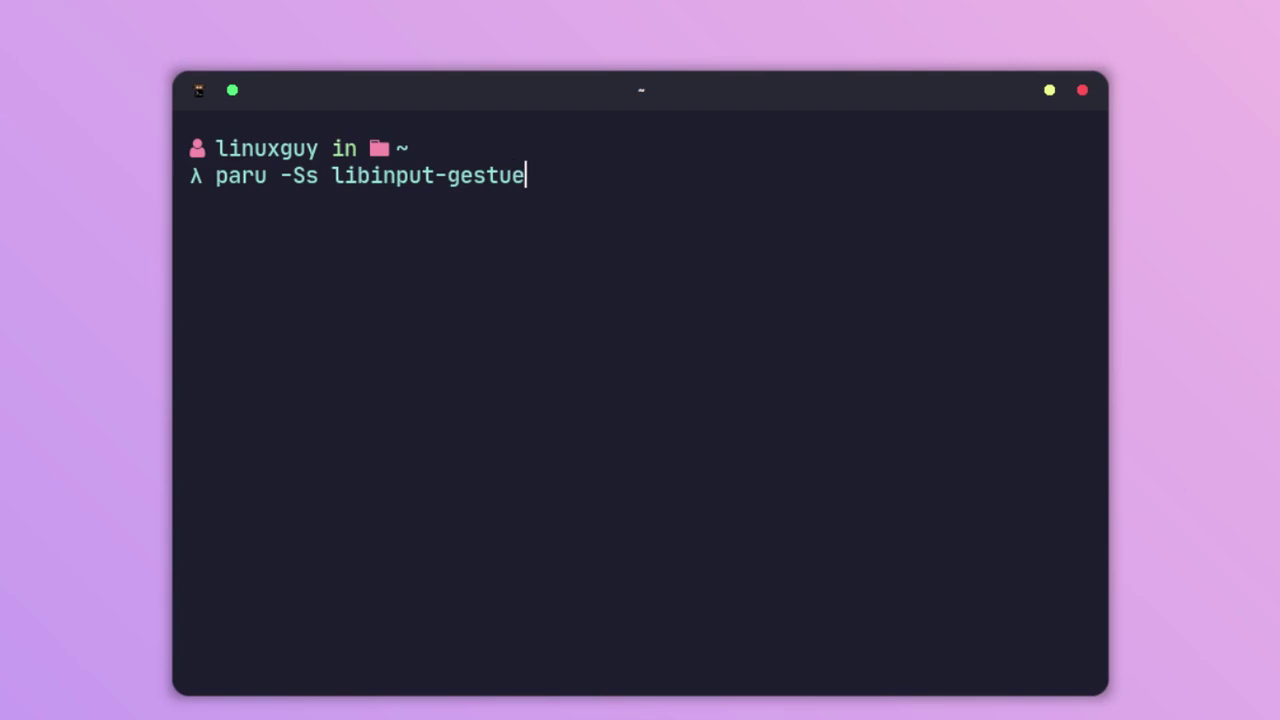
{"action": "key", "text": "BackSpace"}
{"action": "type", "text": "res"}
{"action": "key", "text": "Return"}
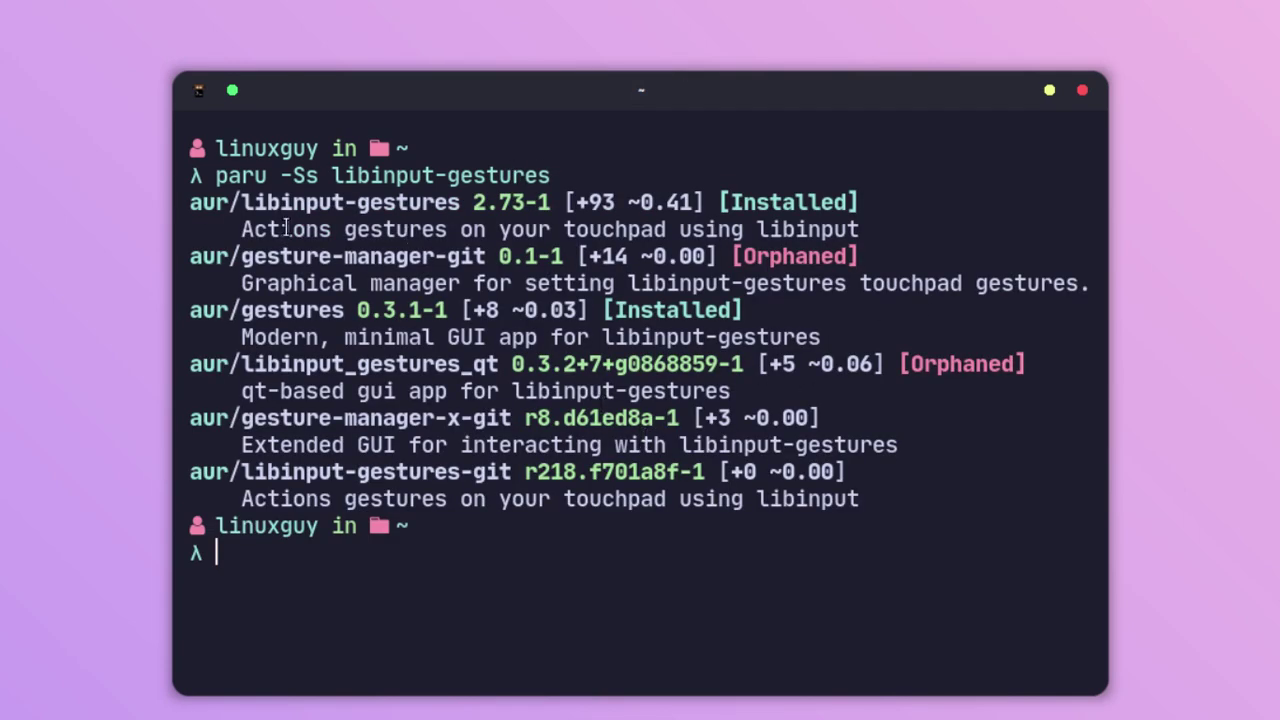
{"action": "left_click_drag", "start_coordinate": [238, 202], "coordinate": [461, 202]}
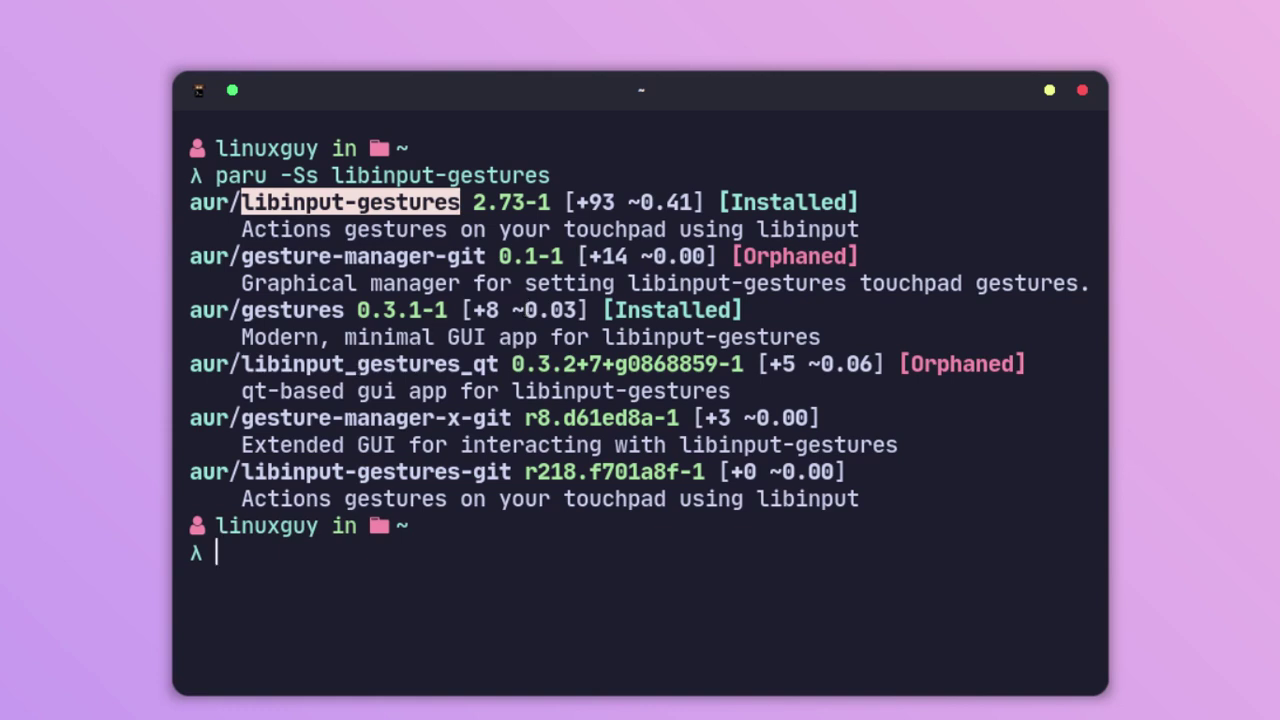
Type 'paru -S libinput-gestures gestures', then erase the line without running it.
{"action": "type", "text": "paru -S lib"}
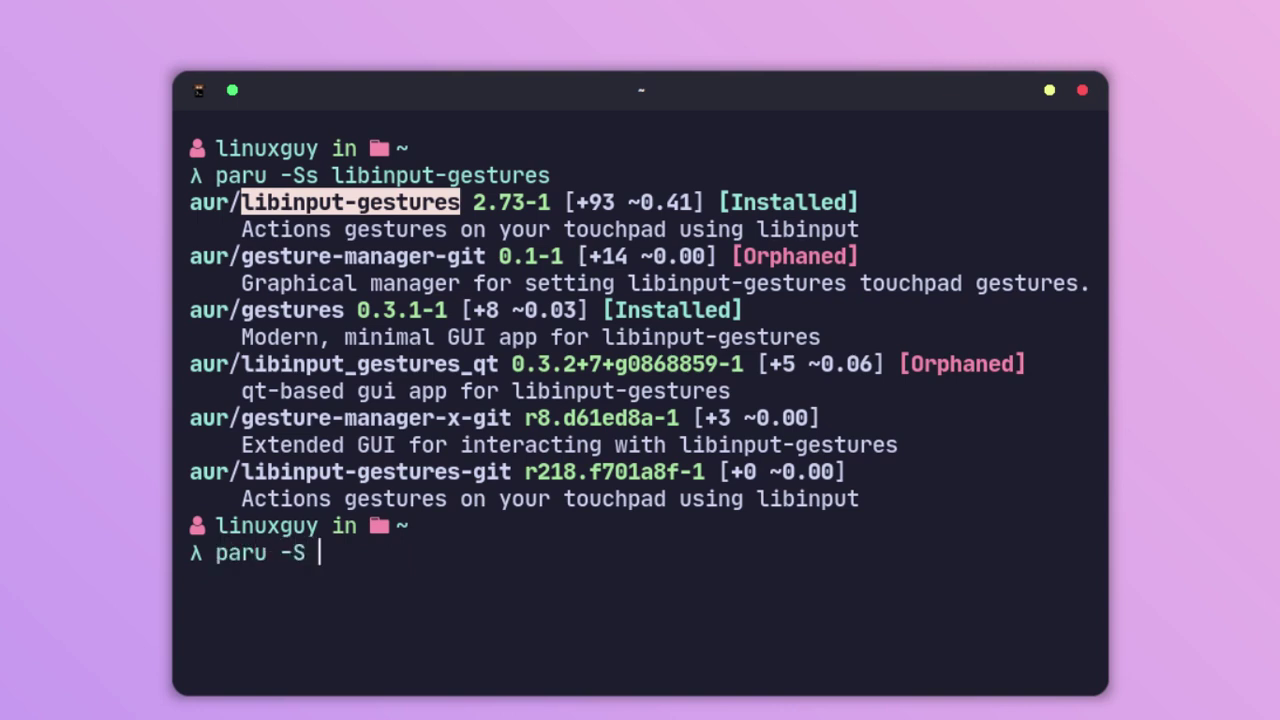
{"action": "type", "text": "inp"}
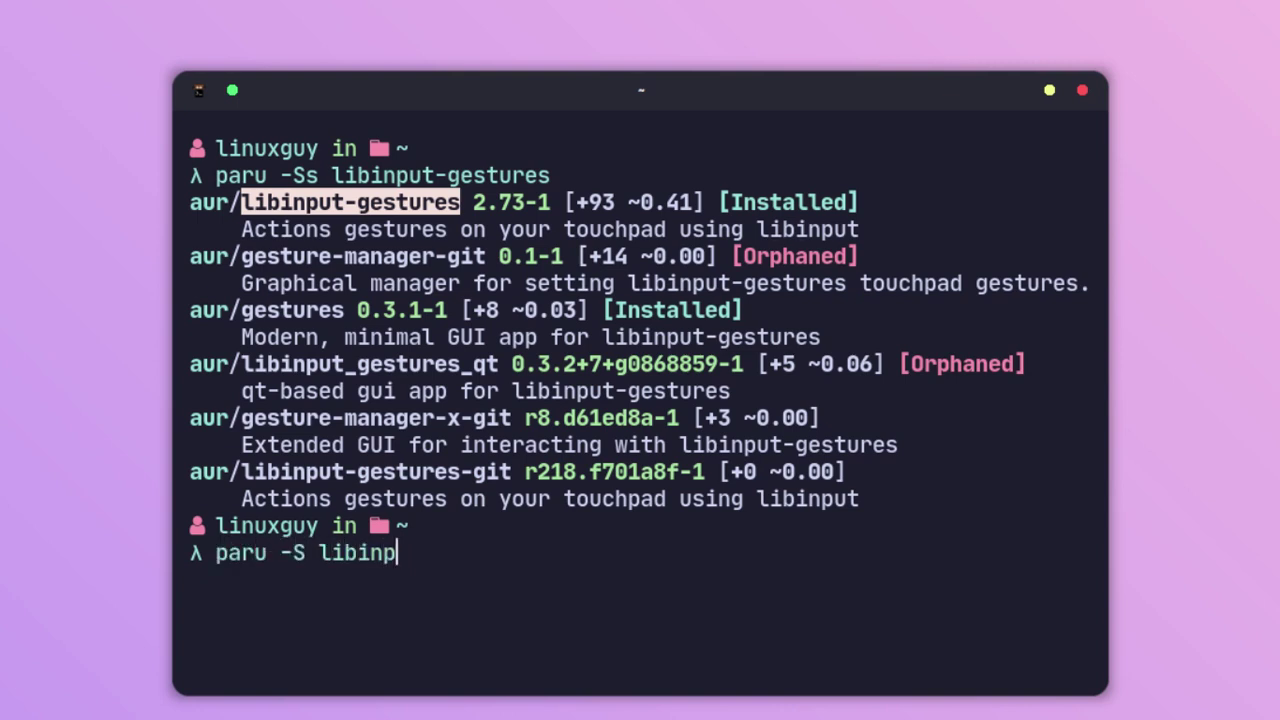
{"action": "type", "text": "ut-gestures "}
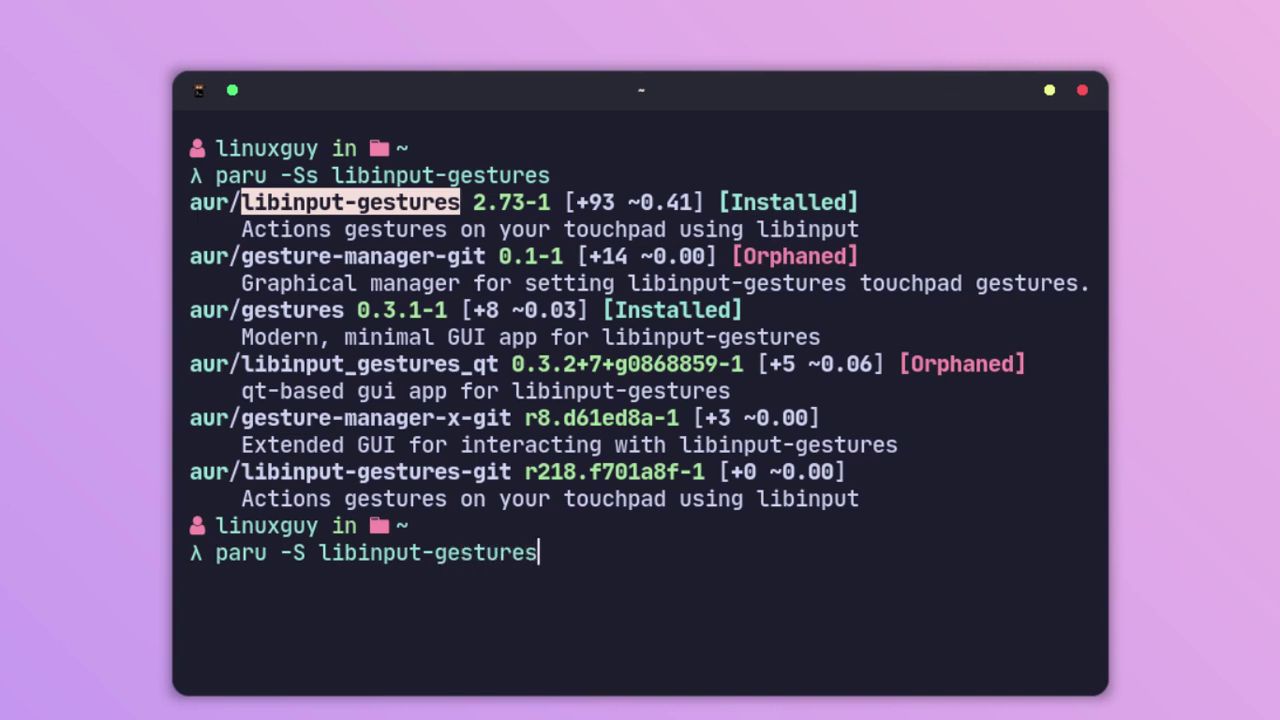
{"action": "type", "text": "gestures"}
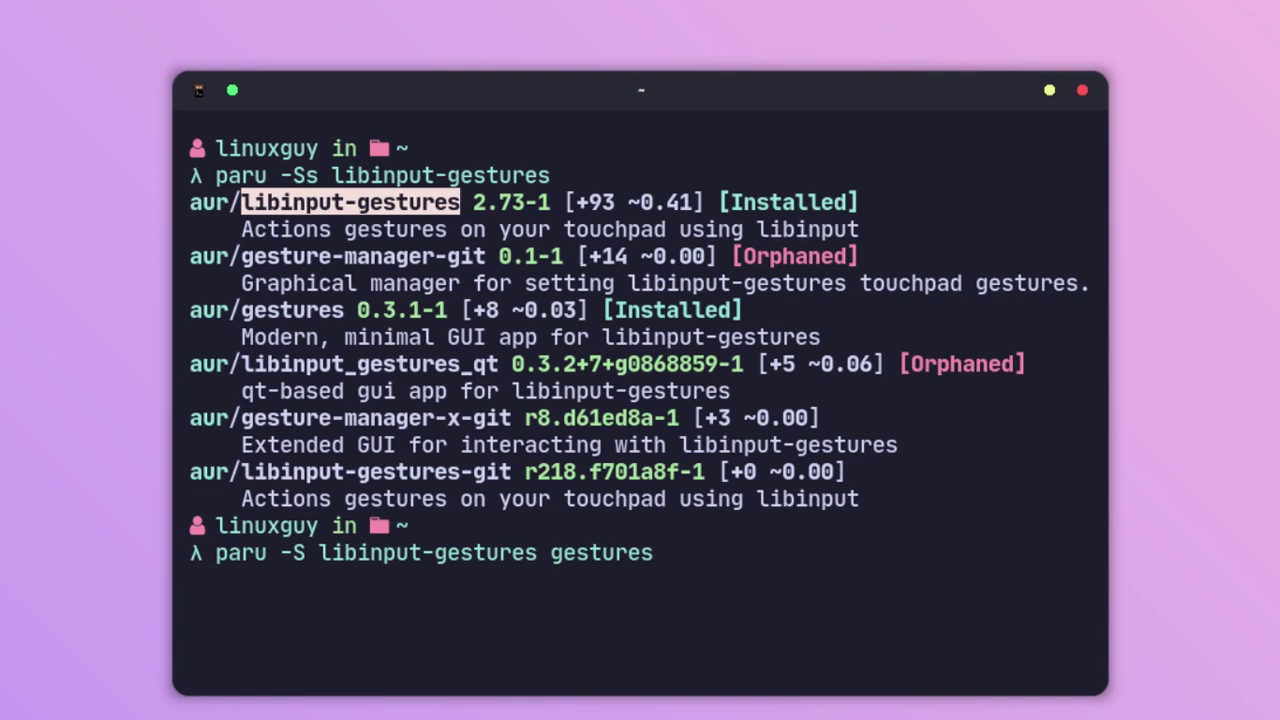
{"action": "key", "text": "ctrl+u"}
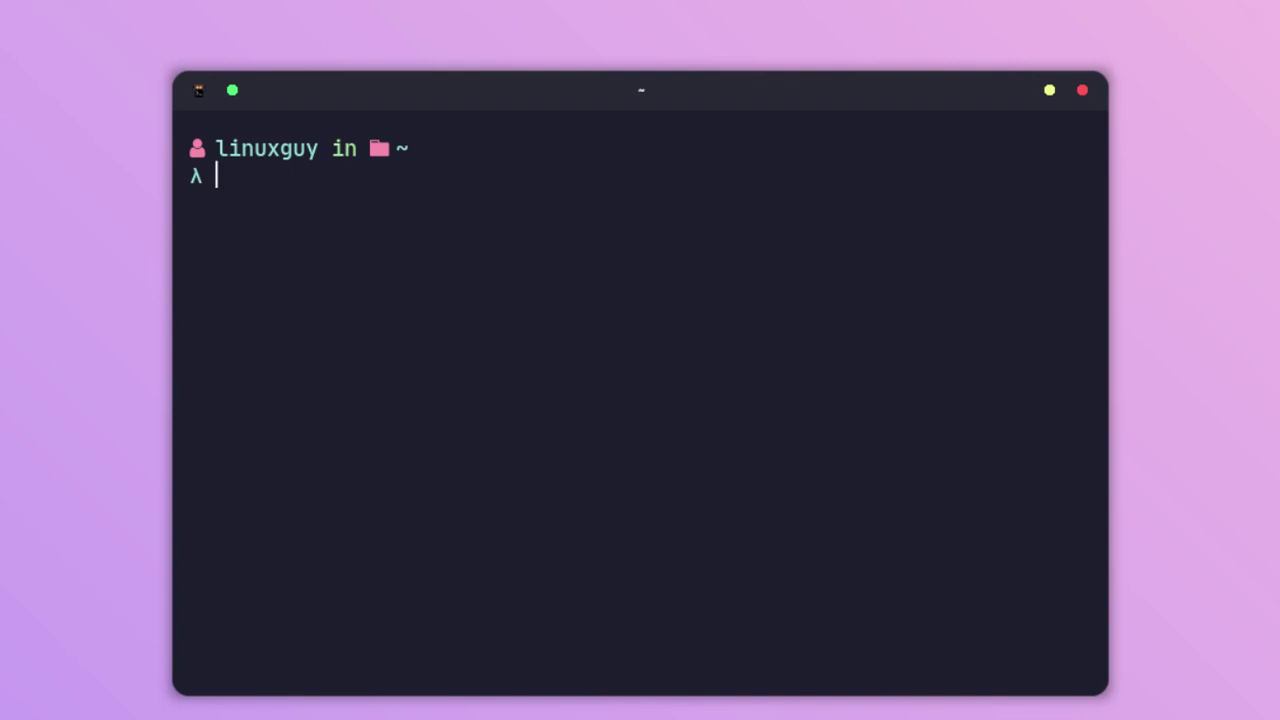
Enter 'sudo gpasswd -a $USER input', then type 'libinput-gestures-setup --help'.
{"action": "type", "text": "sudo gpasswd "}
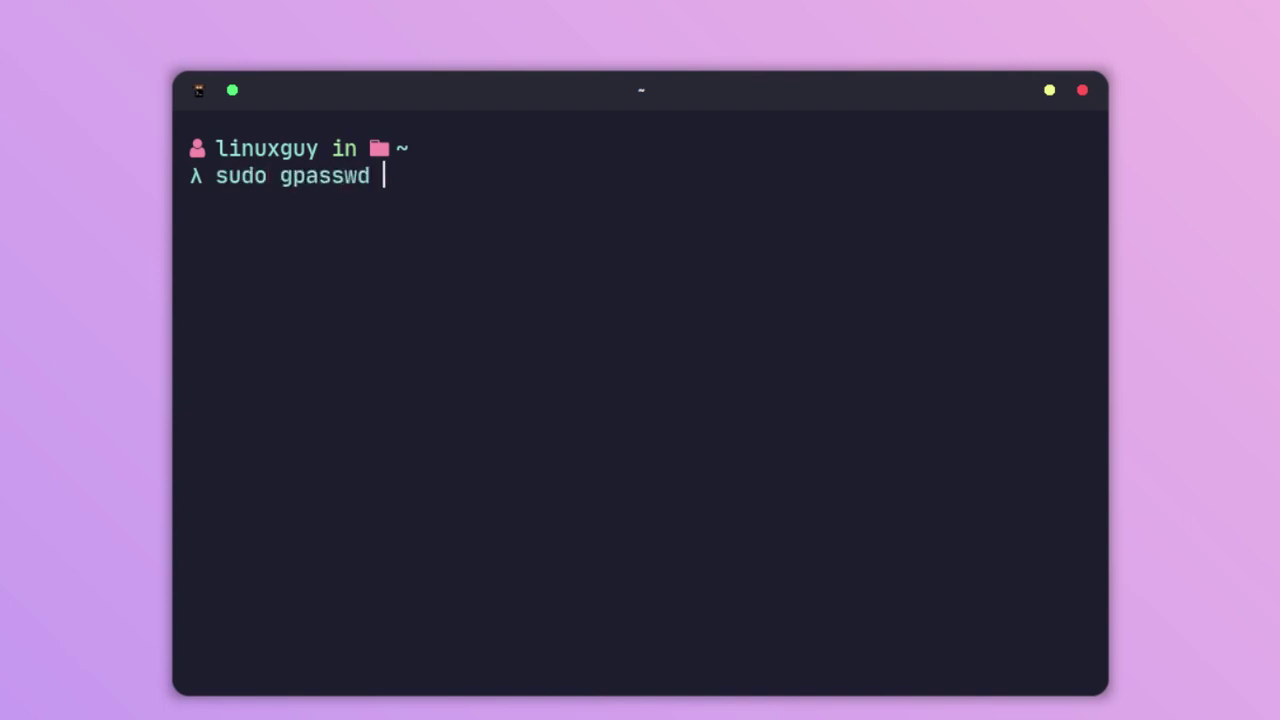
{"action": "type", "text": "-a $USER"}
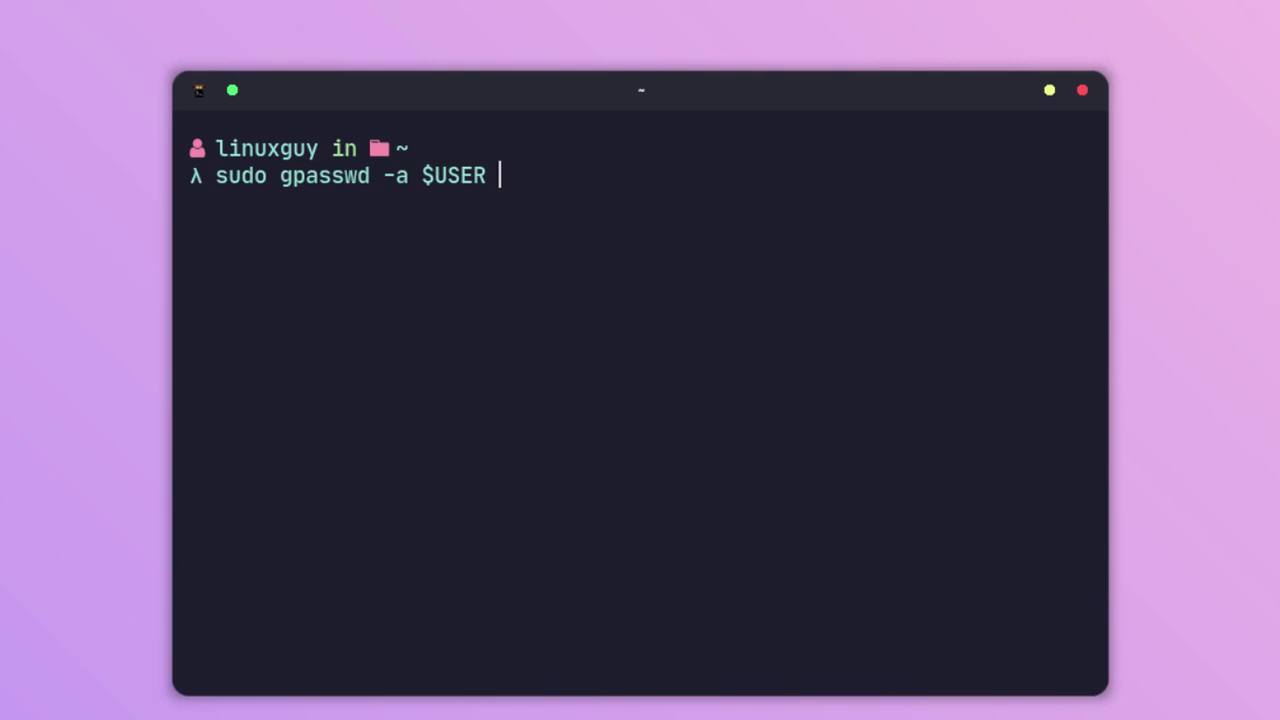
{"action": "type", "text": "input-ges"}
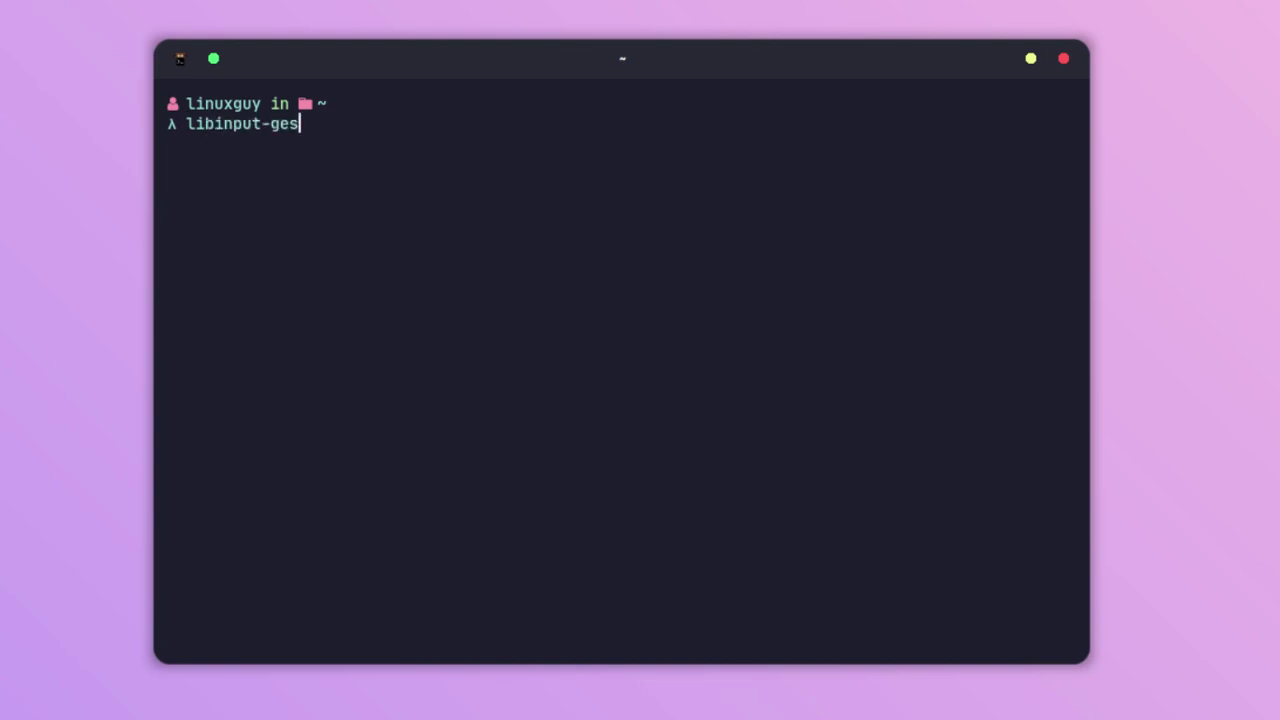
{"action": "type", "text": "tures-setup "}
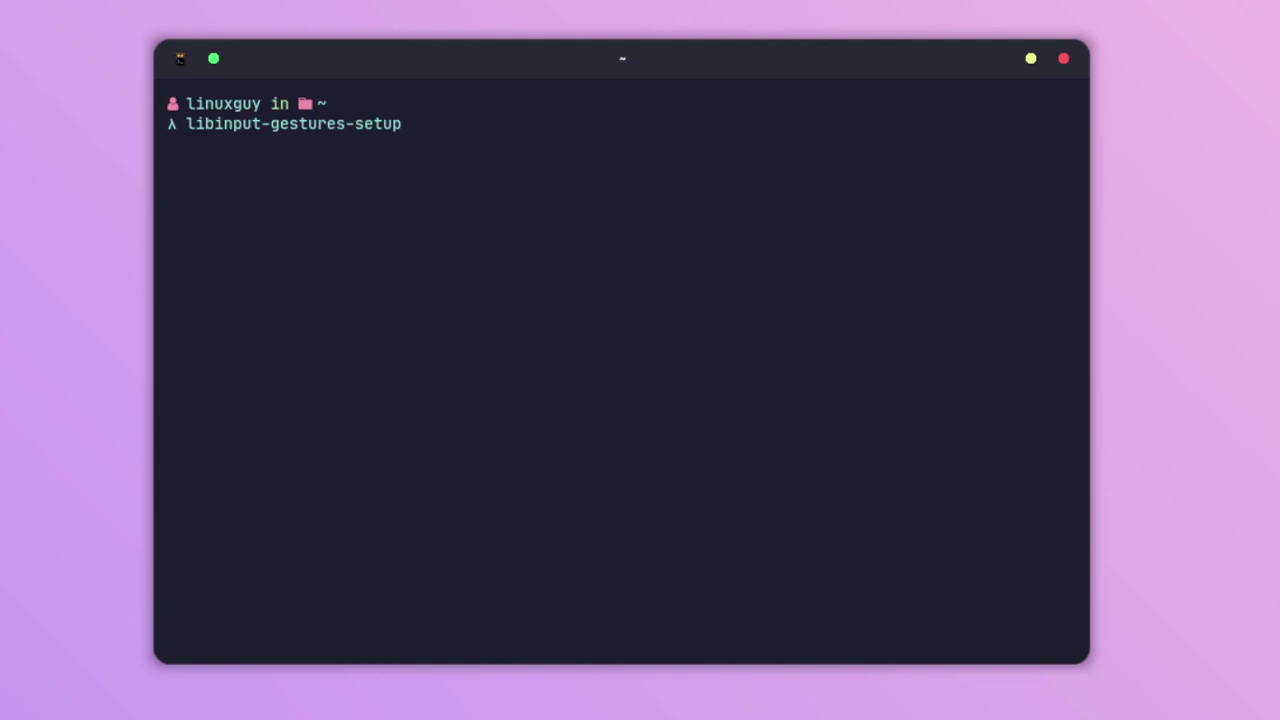
{"action": "type", "text": "--help"}
View libinput-gestures-setup help, run 'libinput-gestures-setup start', then start typing 'nvim .config/openbox/autostart'.
{"action": "key", "text": "Return"}
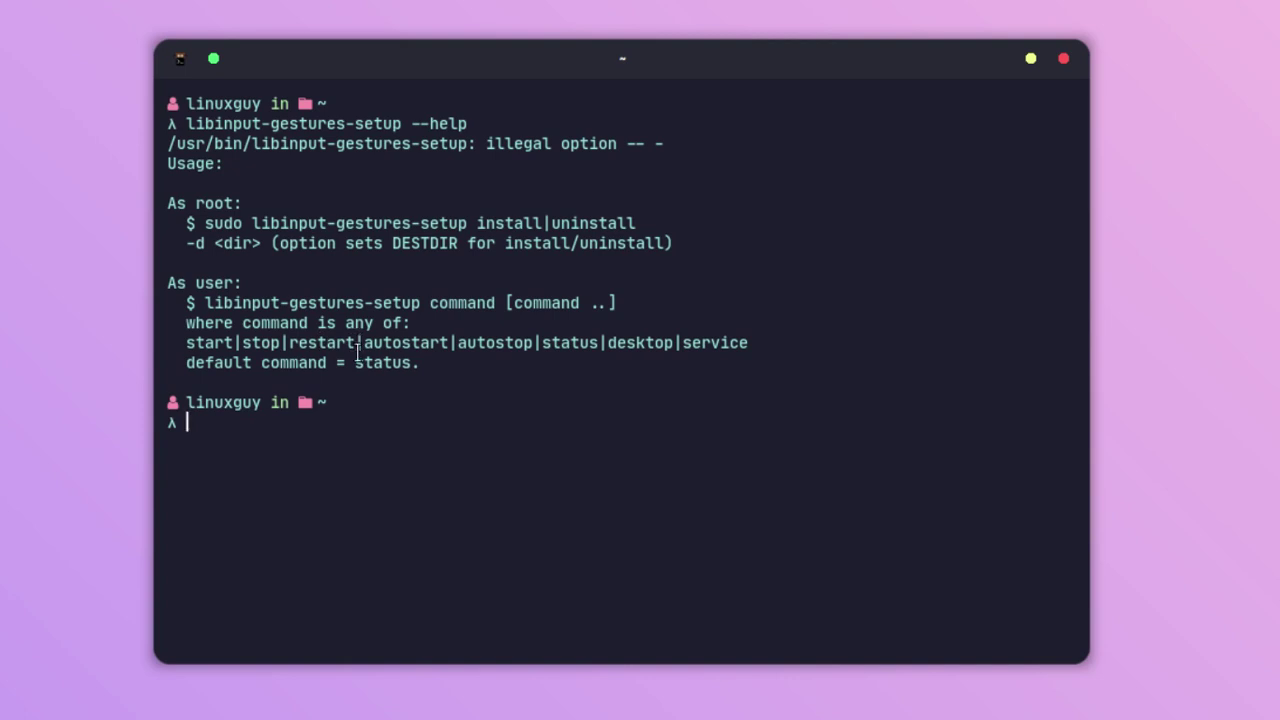
{"action": "key", "text": "Up"}
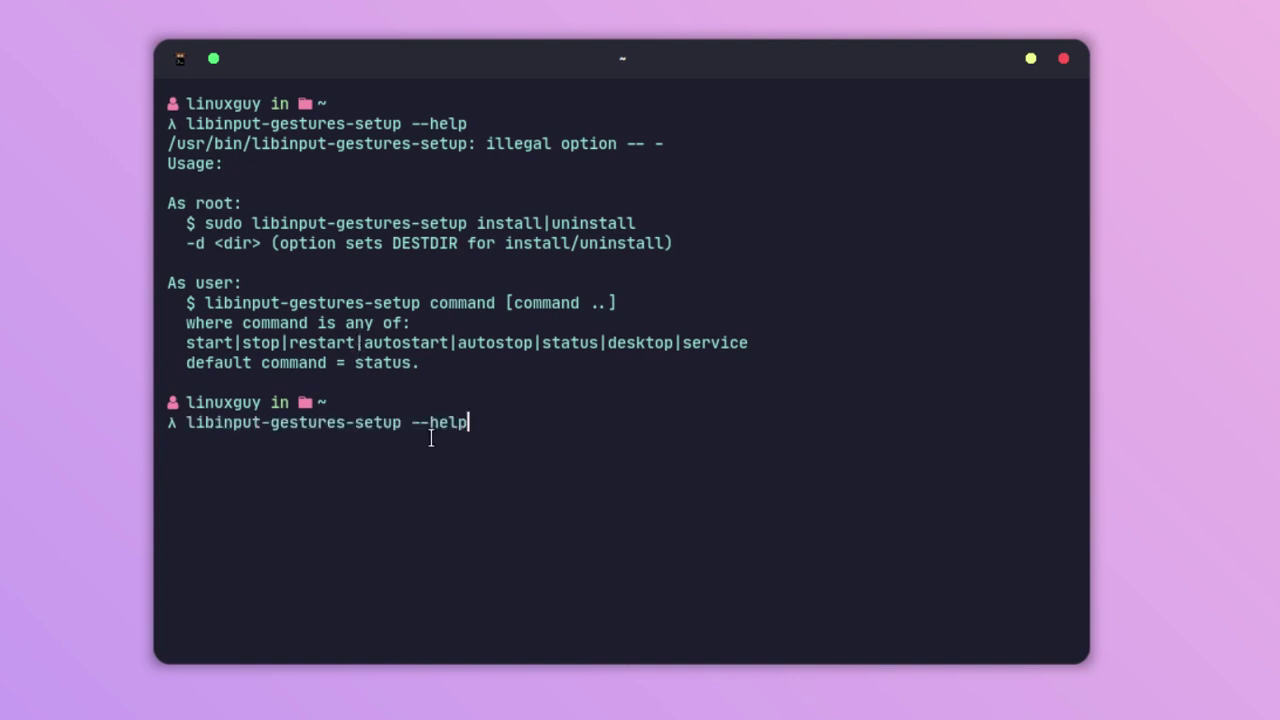
{"action": "key", "text": "BackSpace"}
{"action": "key", "text": "BackSpace"}
{"action": "key", "text": "BackSpace"}
{"action": "key", "text": "BackSpace"}
{"action": "key", "text": "BackSpace"}
{"action": "key", "text": "BackSpace"}
{"action": "type", "text": "start"}
{"action": "key", "text": "Return"}
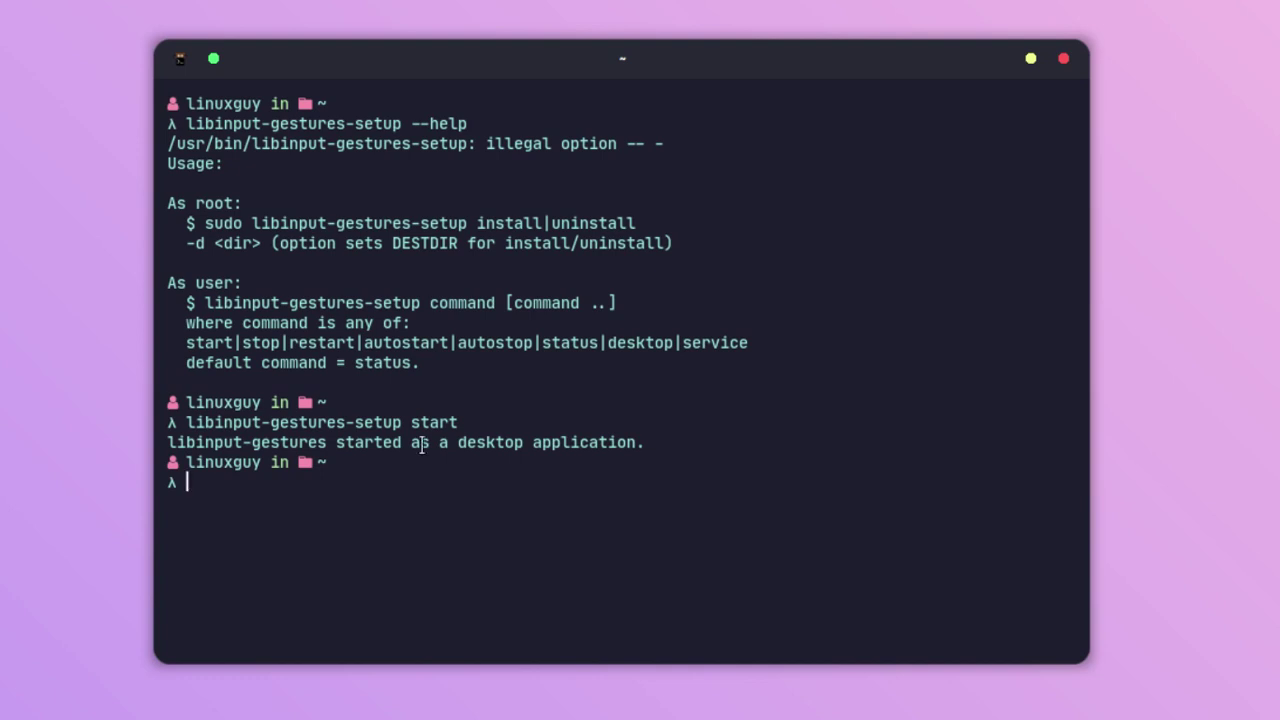
{"action": "left_click_drag", "start_coordinate": [187, 420], "coordinate": [467, 424]}
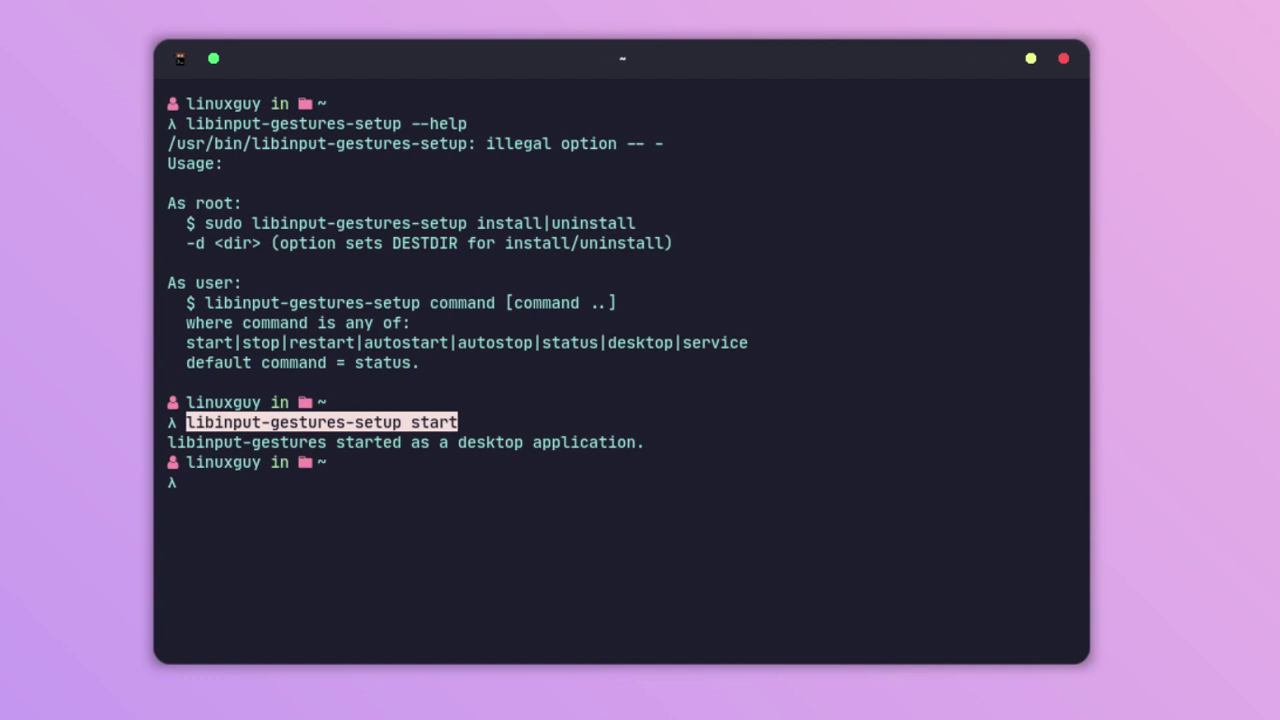
{"action": "type", "text": "nvim .config/openbox/au"}
{"action": "key", "text": "Tab"}
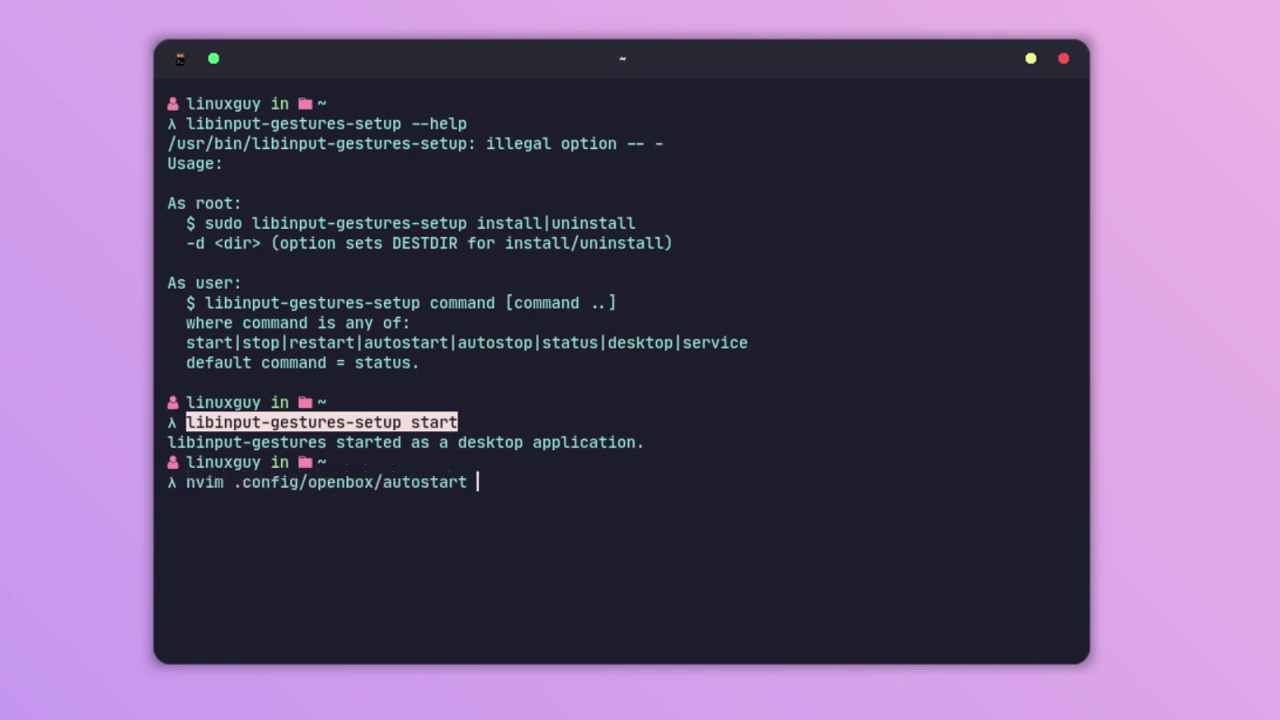
{"action": "key", "text": "Return"}
{"action": "key", "text": "j"}
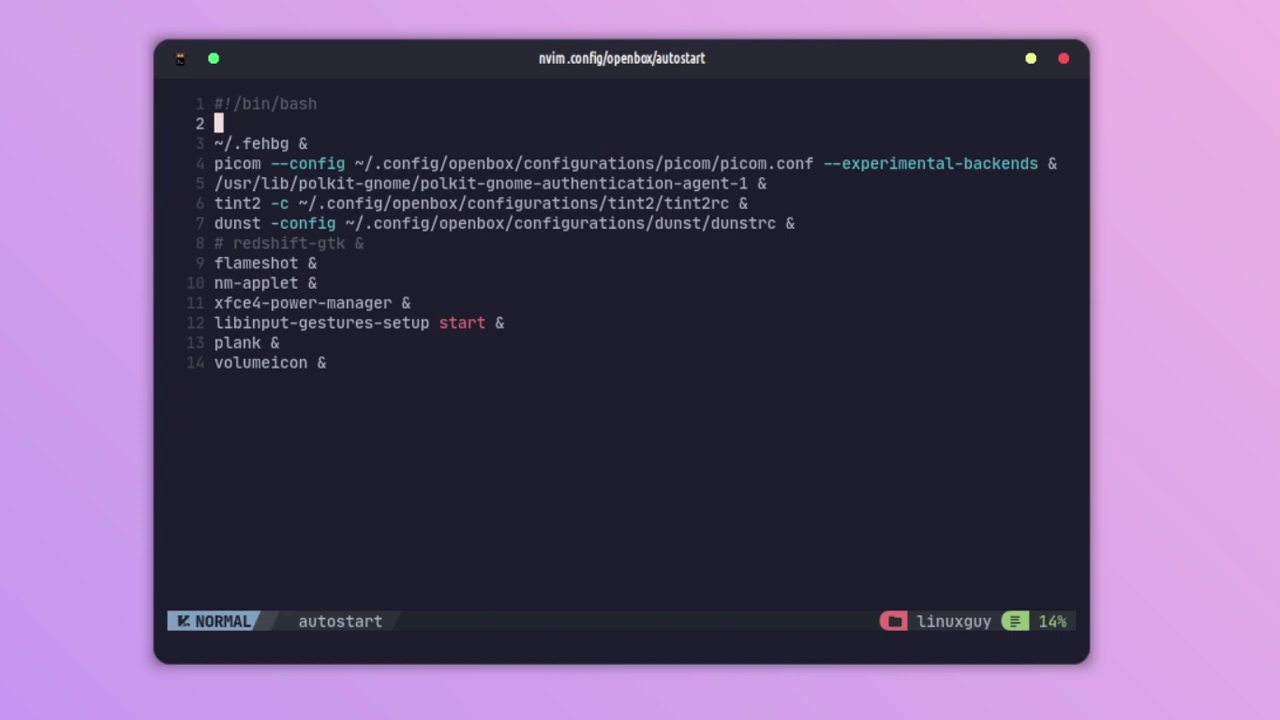
{"action": "key", "text": "j"}
{"action": "key", "text": "j"}
{"action": "key", "text": "j"}
{"action": "key", "text": "j"}
{"action": "key", "text": "j"}
{"action": "key", "text": "j"}
{"action": "key", "text": "j"}
{"action": "key", "text": "j"}
{"action": "key", "text": "j"}
{"action": "key", "text": "j"}
{"action": "left_click_drag", "start_coordinate": [312, 362], "coordinate": [511, 404]}
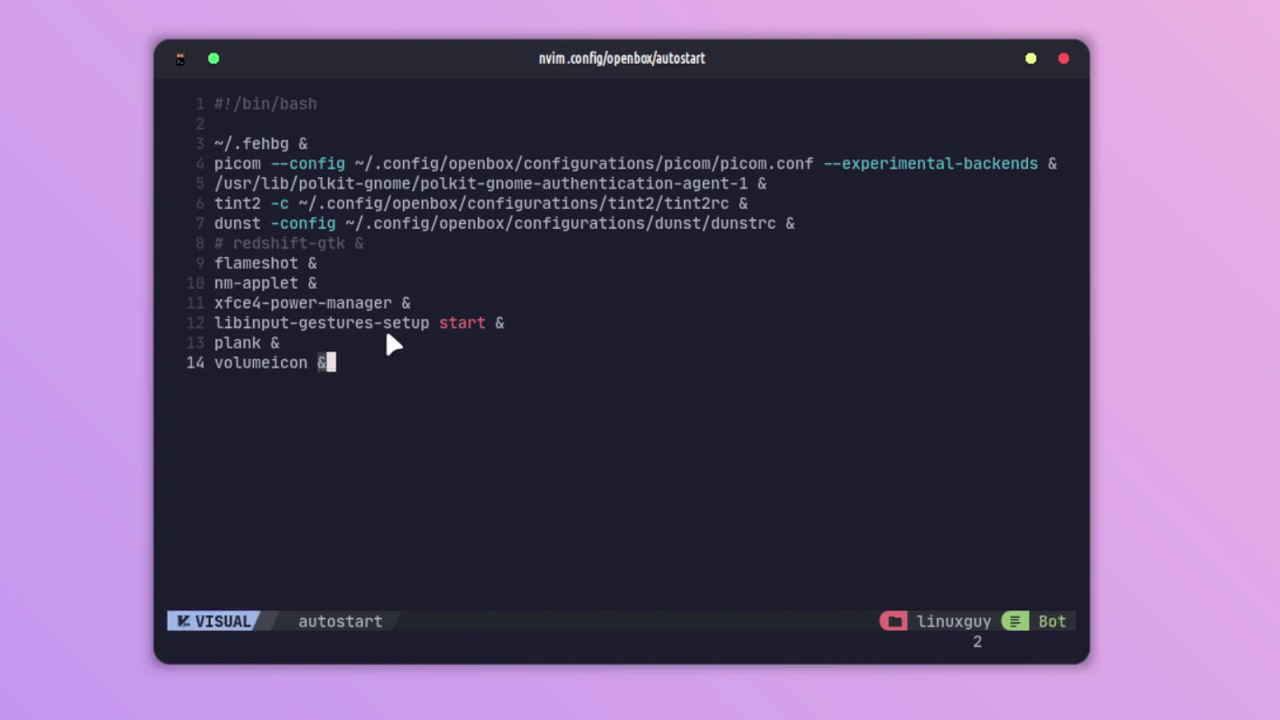
{"action": "left_click_drag", "start_coordinate": [345, 324], "coordinate": [471, 324]}
{"action": "key", "text": "Escape"}
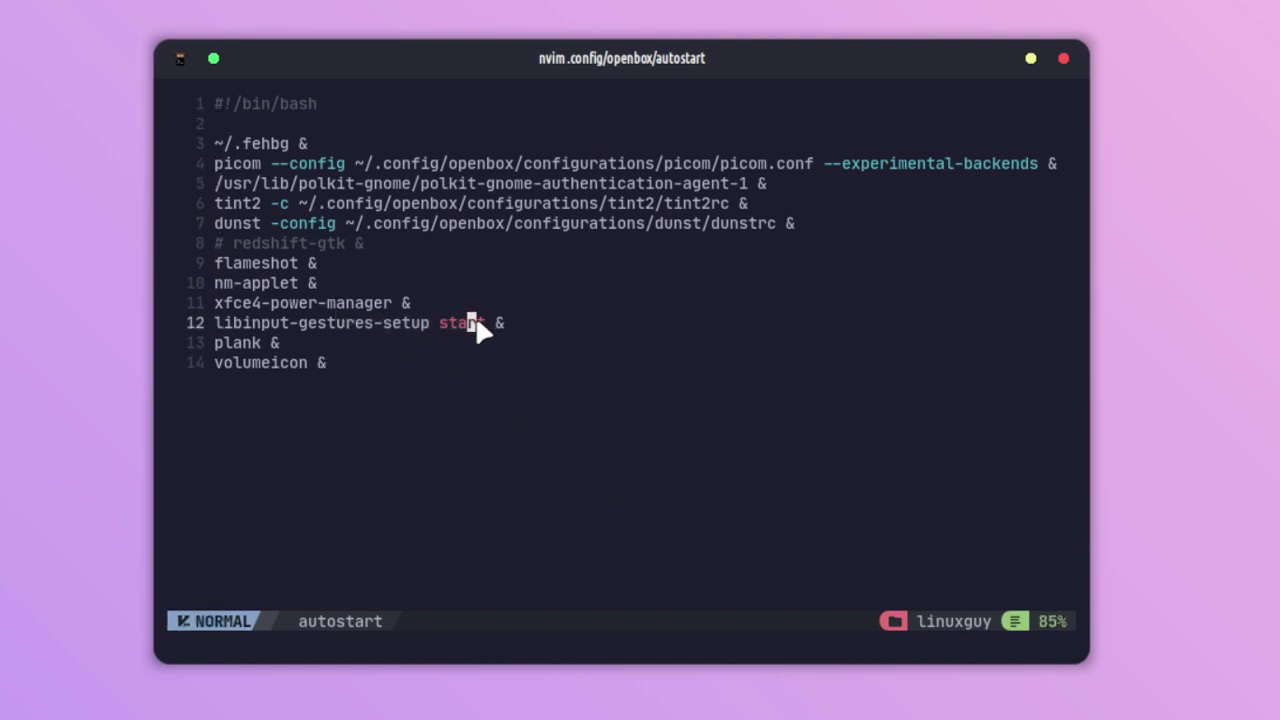
{"action": "type", "text": ":q"}
{"action": "key", "text": "Return"}
{"action": "type", "text": "nvi"}
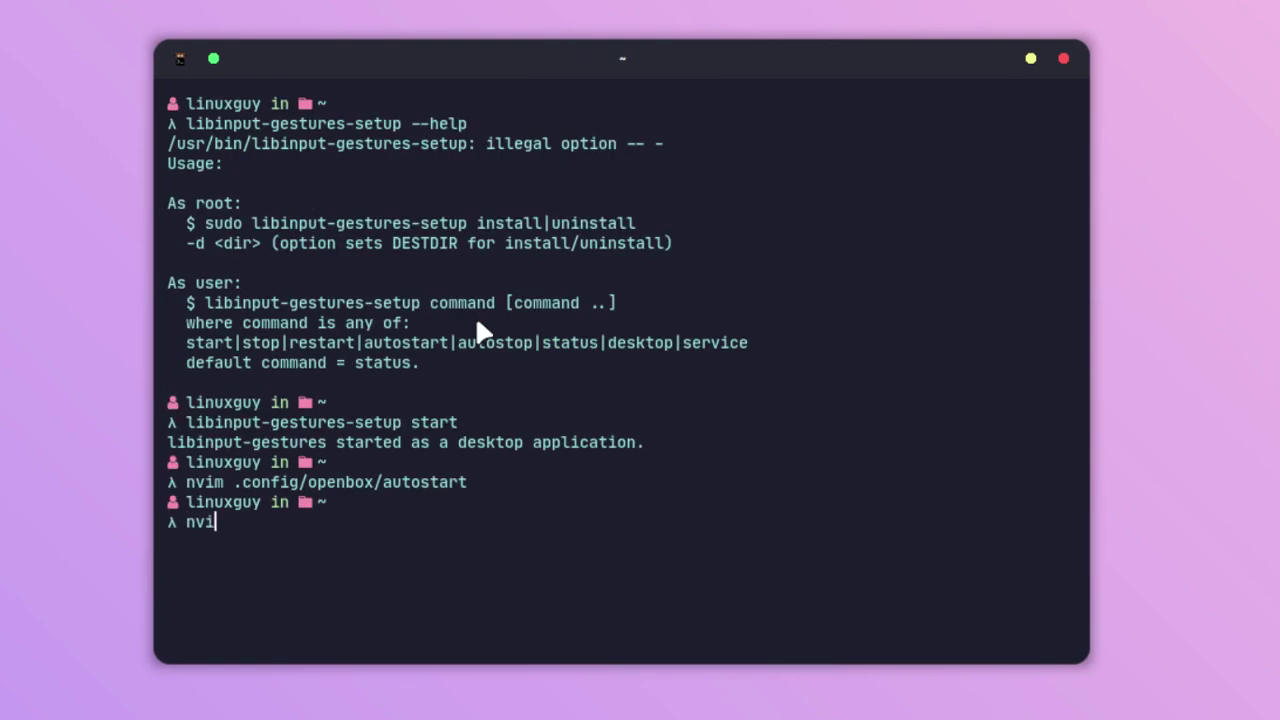
{"action": "type", "text": "m .config/bspwm/bspwmrc"}
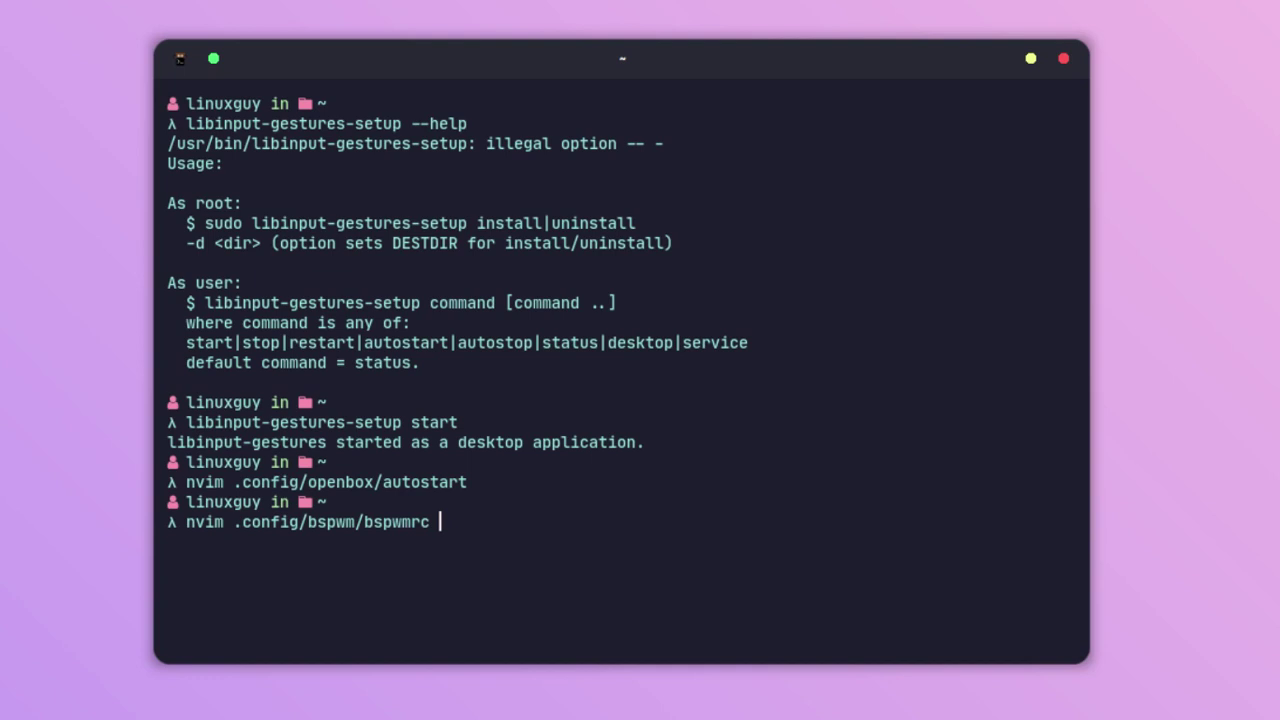
{"action": "key", "text": "Return"}
{"action": "scroll", "coordinate": [478, 330], "scroll_direction": "down", "scroll_amount": 4}
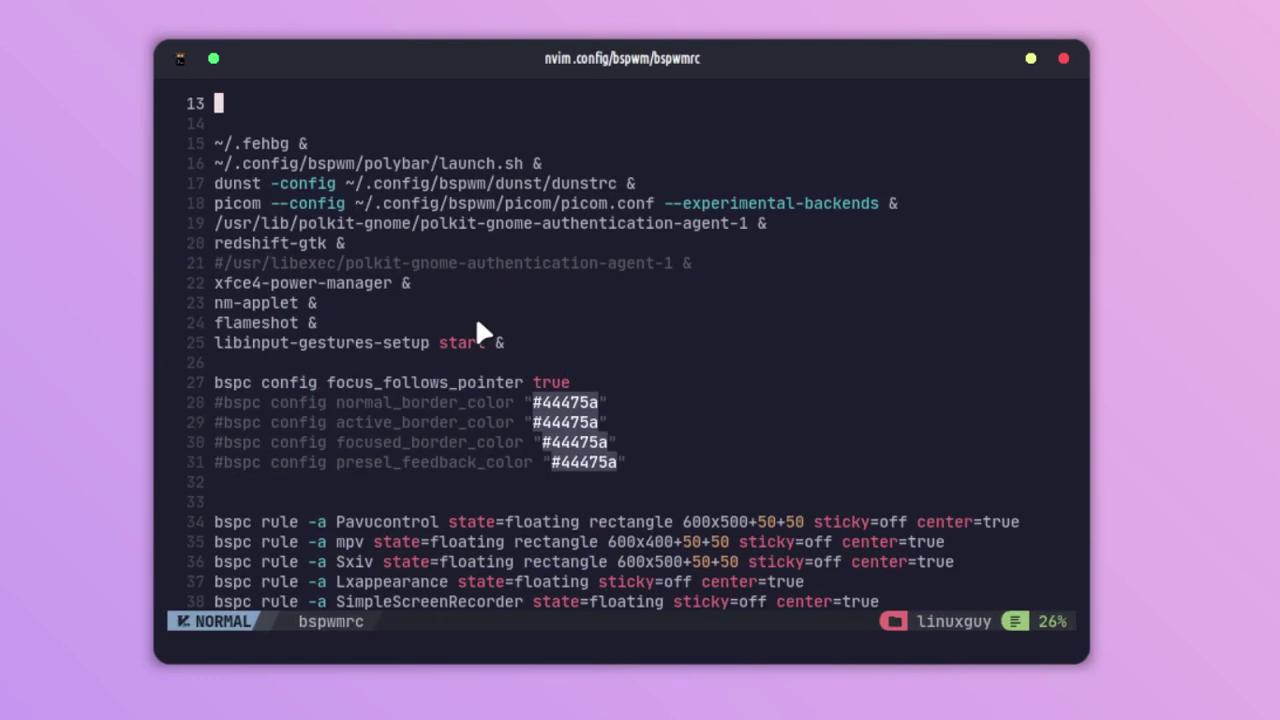
{"action": "left_click_drag", "start_coordinate": [292, 343], "coordinate": [492, 340]}
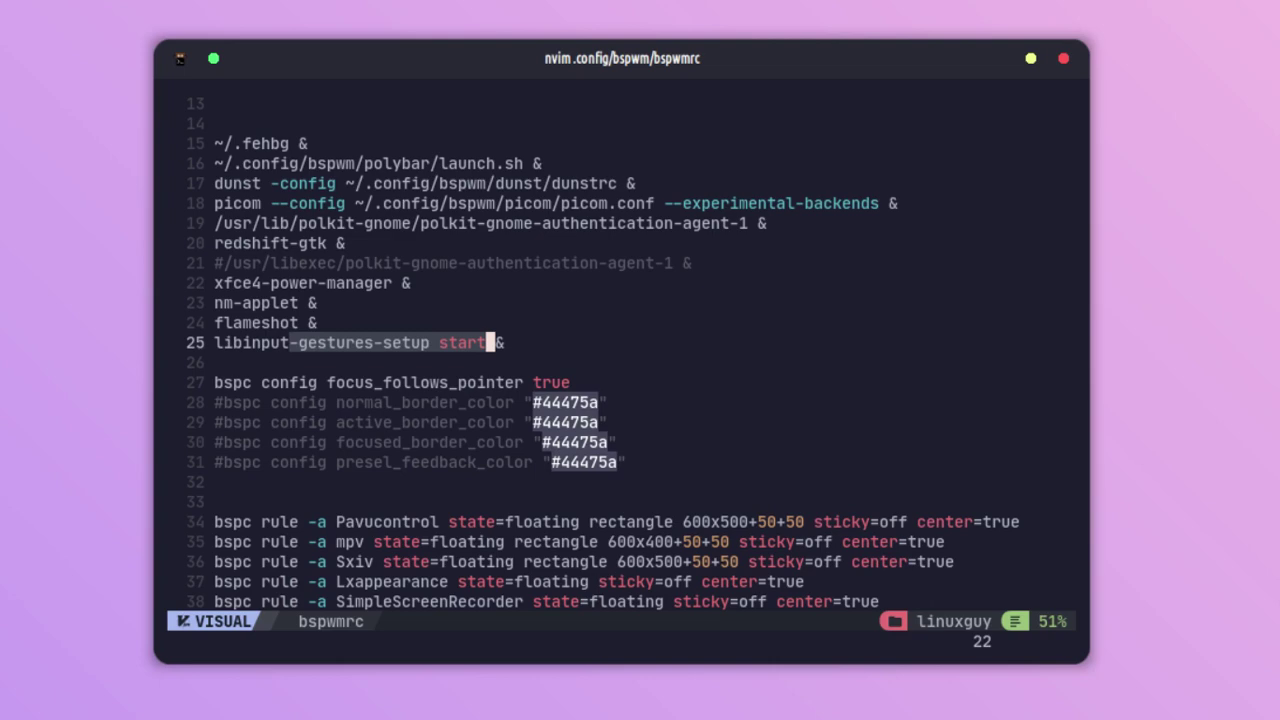
{"action": "type", "text": ":wq"}
{"action": "key", "text": "Return"}
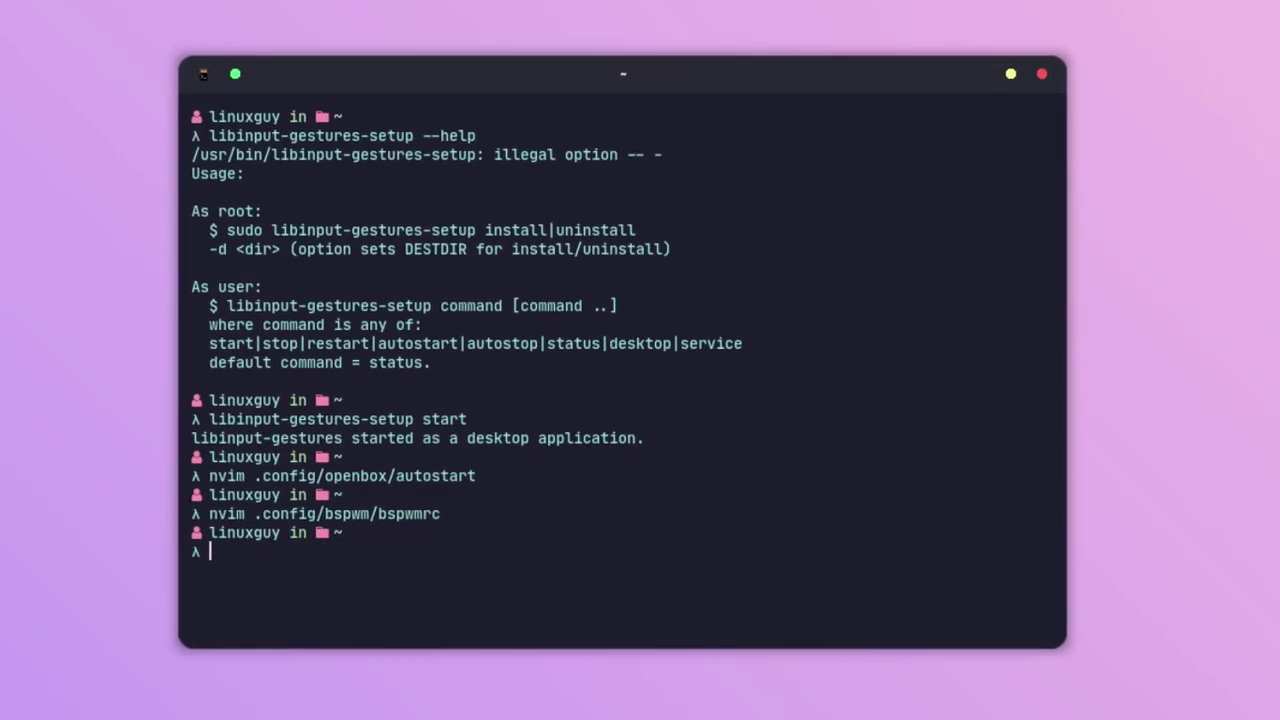
Clear the terminal screen and close the kitty window with Ctrl+D.
{"action": "type", "text": "clear"}
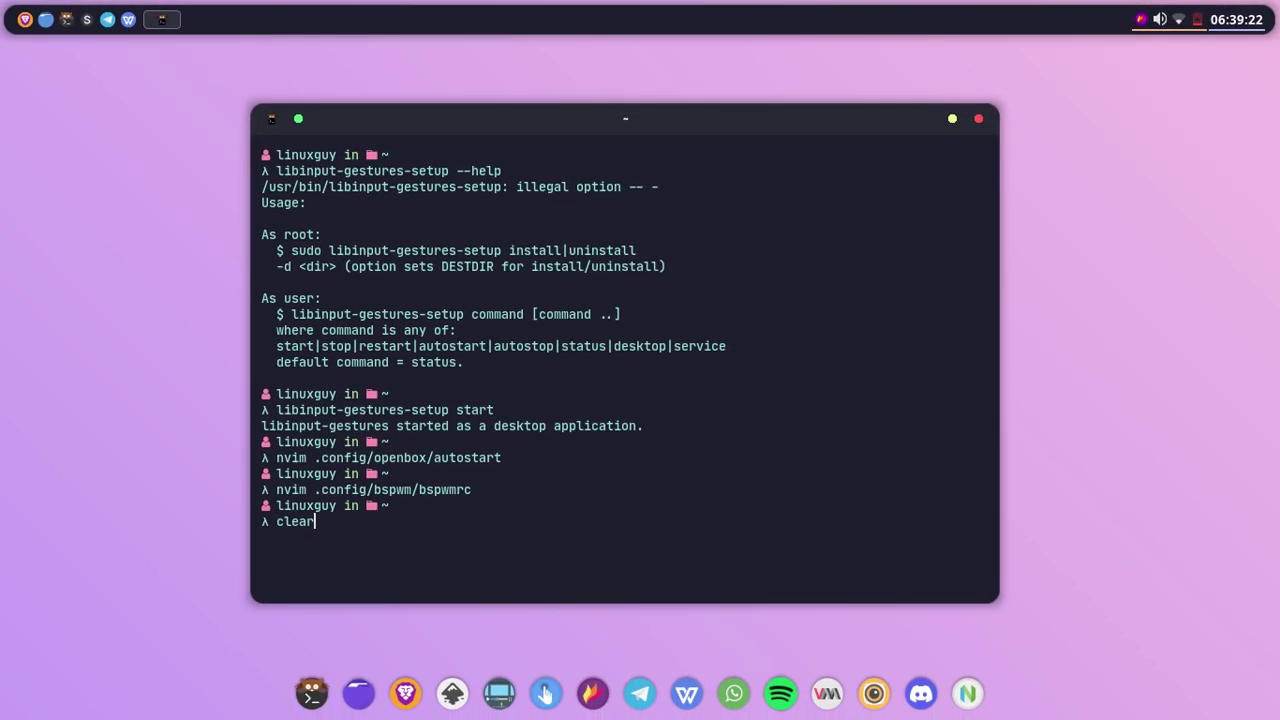
{"action": "key", "text": "Return"}
{"action": "key", "text": "ctrl+d"}
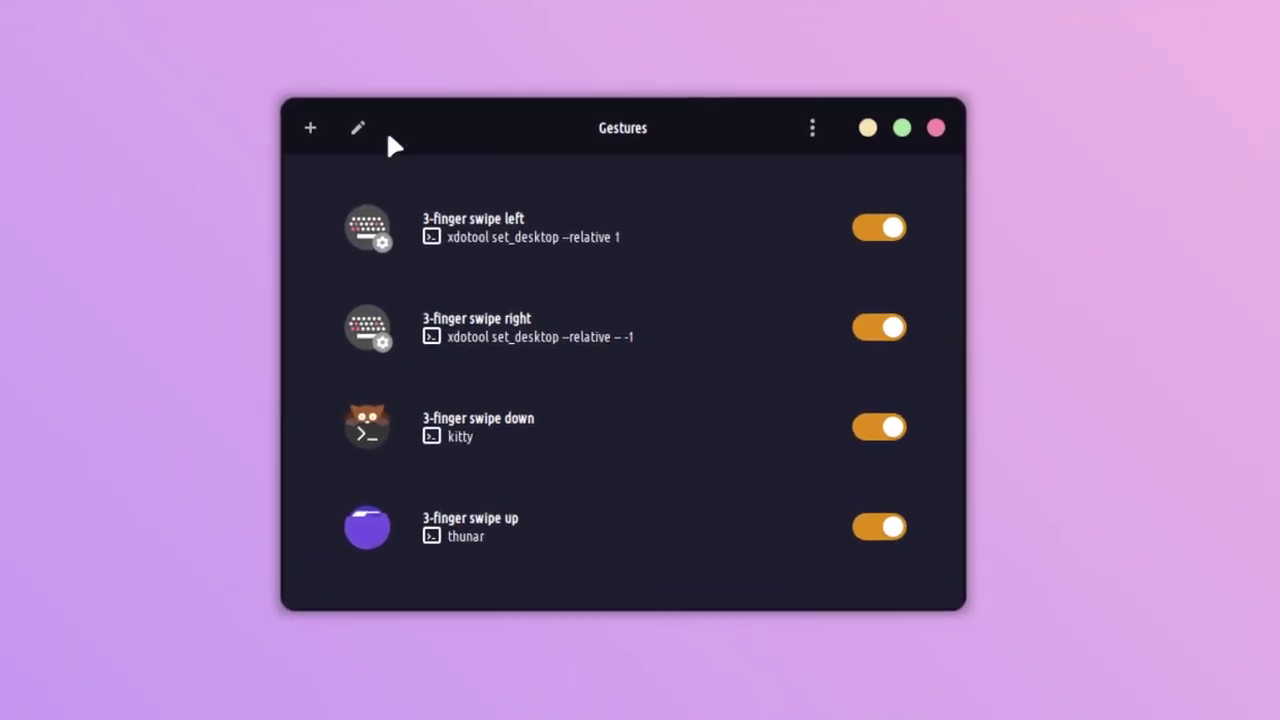
Enable editing, inspect the swipe left and swipe right gestures, and cancel both without changes.
{"action": "left_click", "coordinate": [358, 127]}
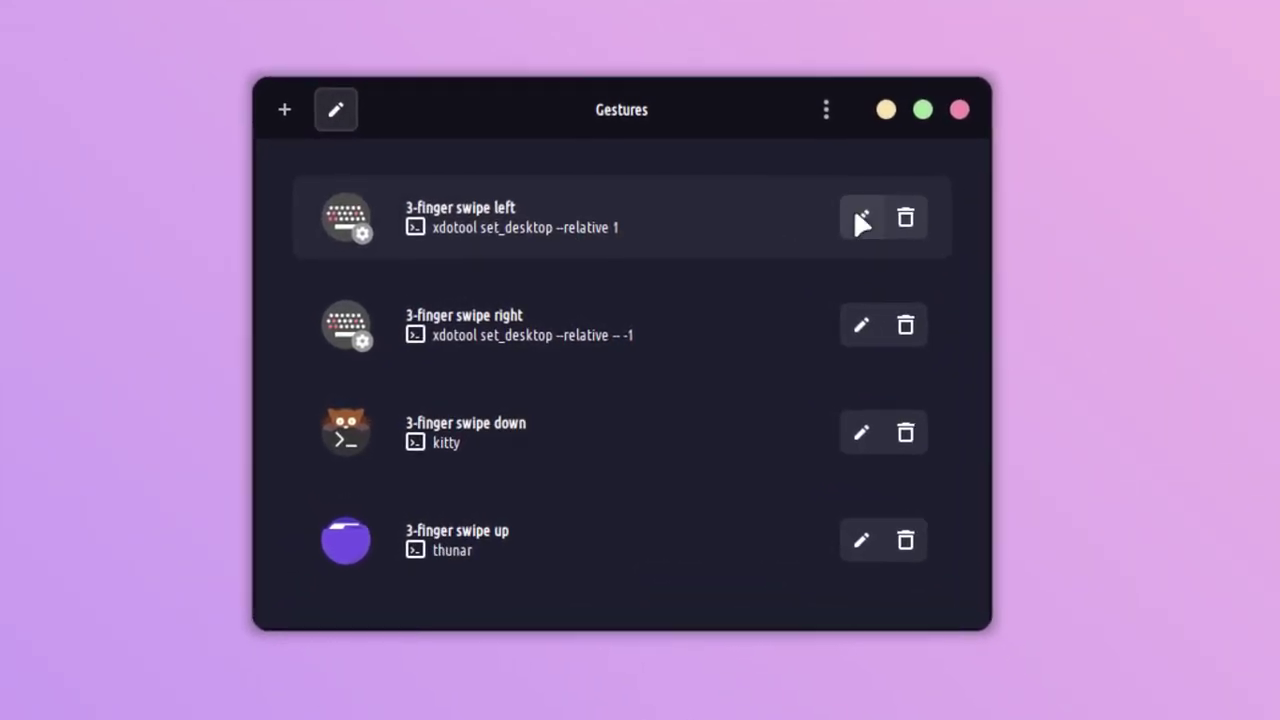
{"action": "left_click", "coordinate": [858, 218]}
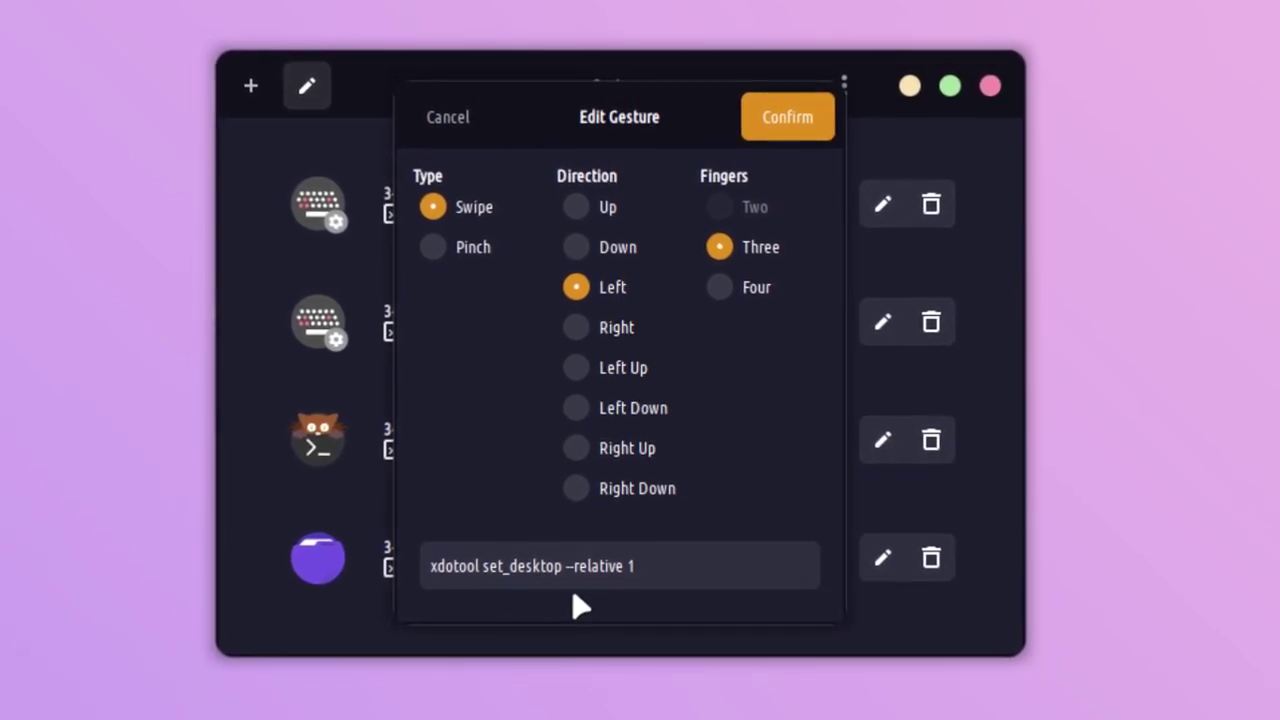
{"action": "left_click", "coordinate": [672, 571]}
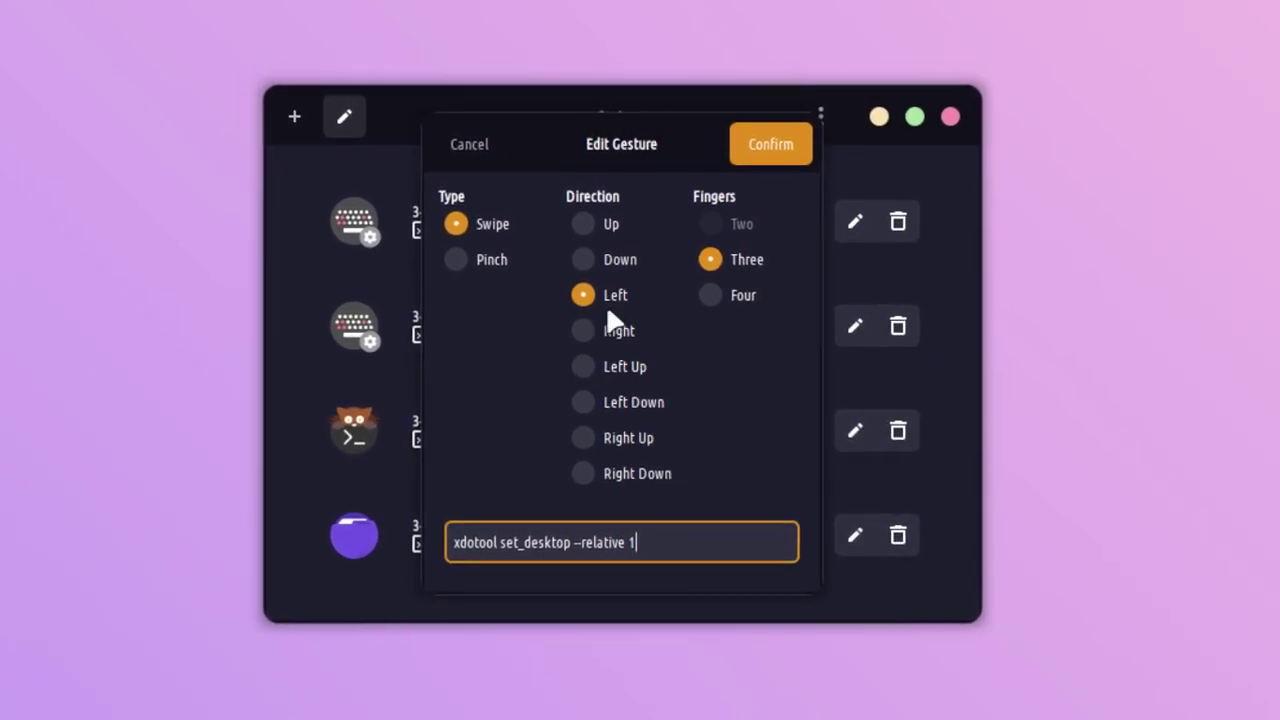
{"action": "left_click", "coordinate": [491, 145]}
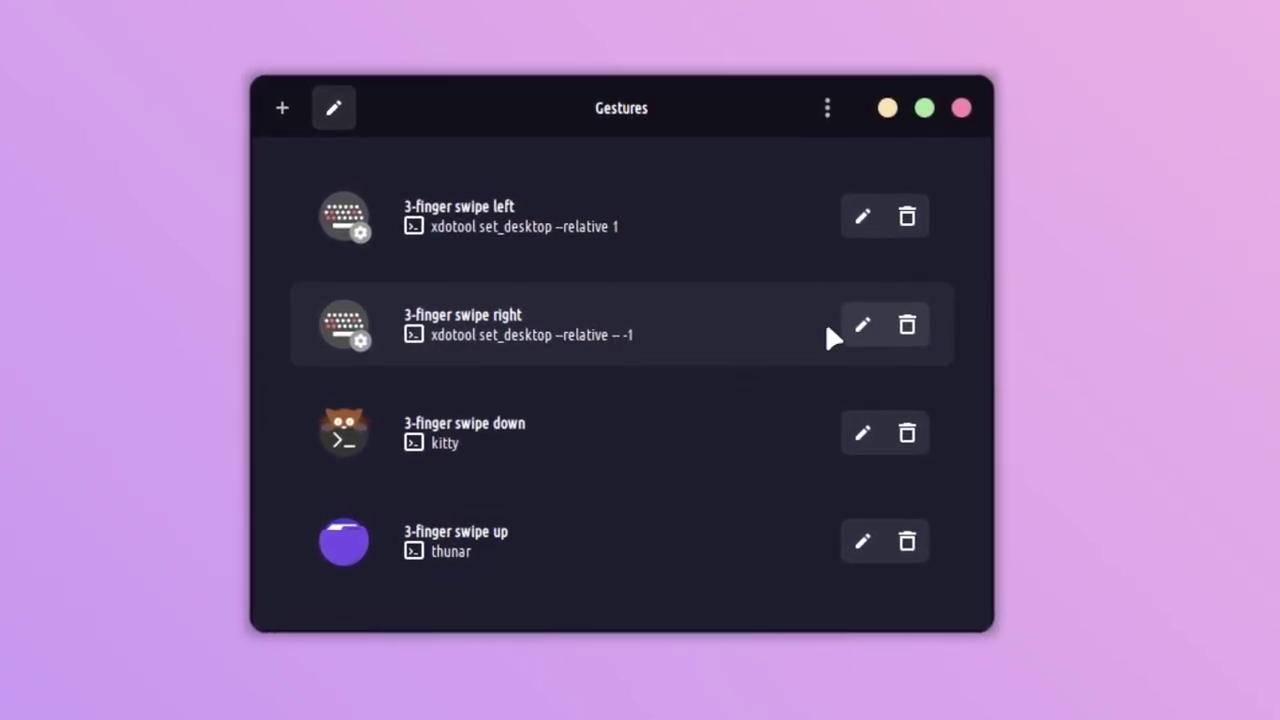
{"action": "left_click", "coordinate": [862, 328]}
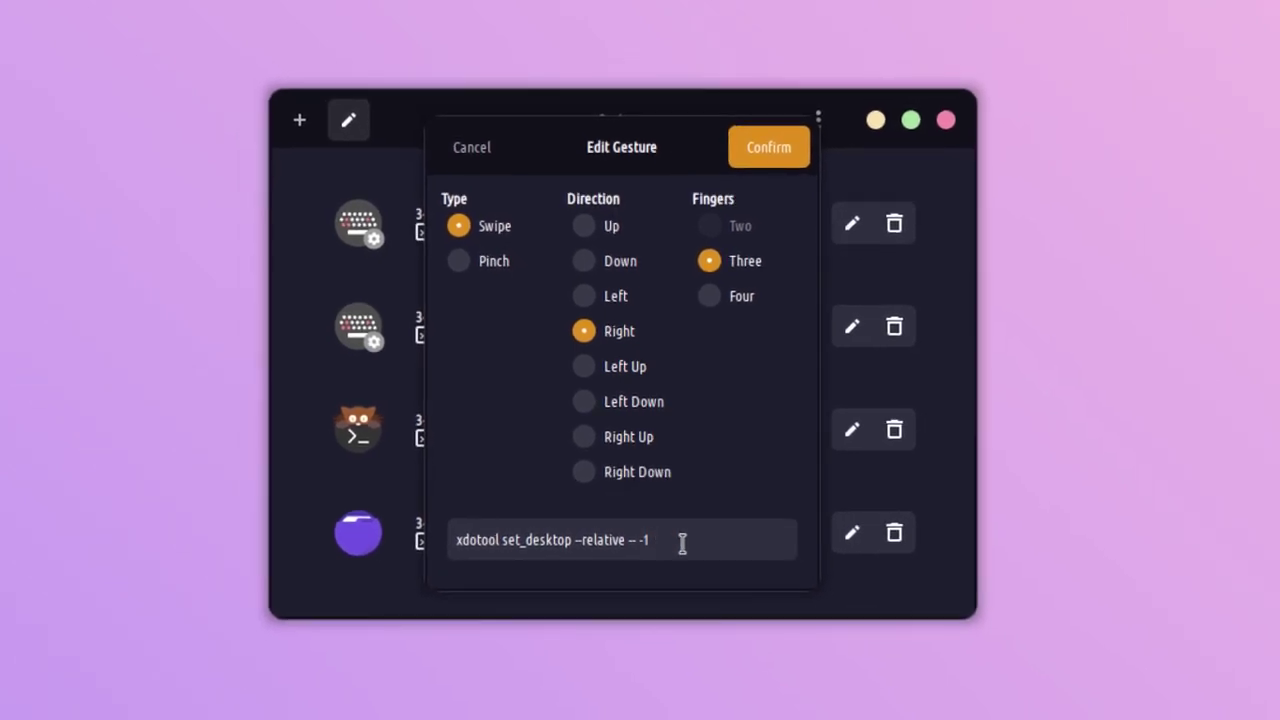
{"action": "left_click", "coordinate": [477, 158]}
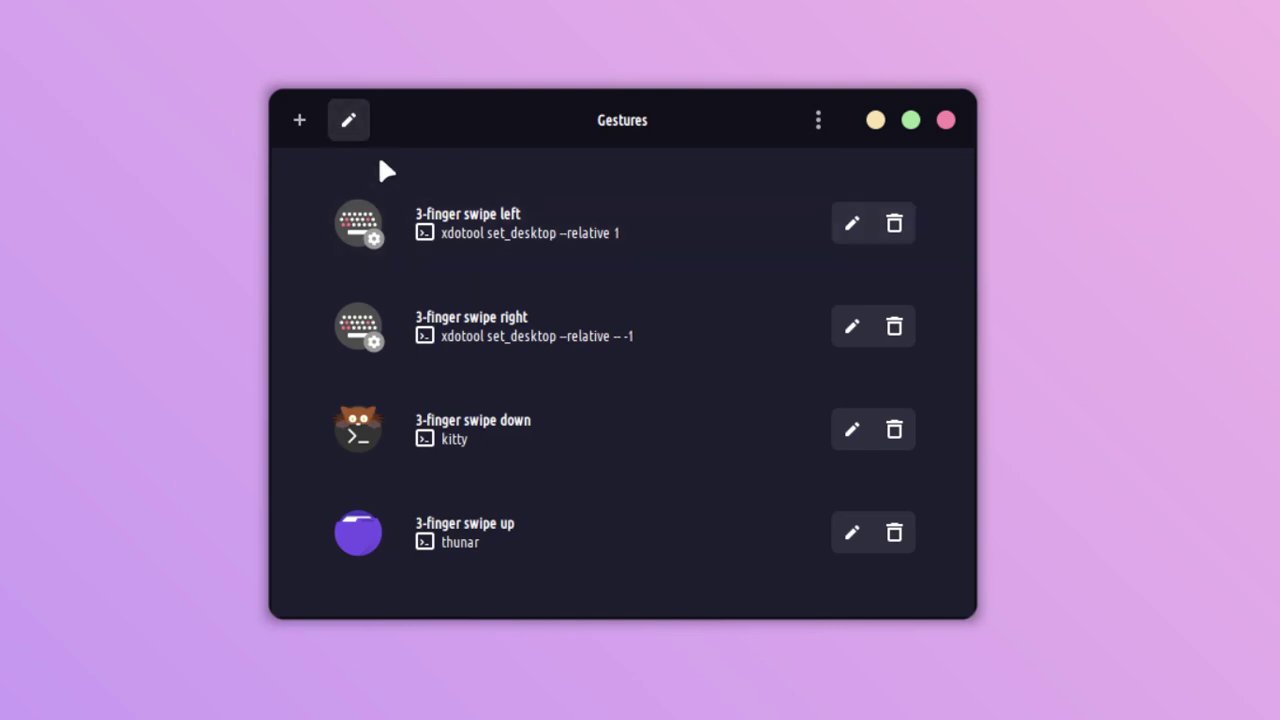
{"action": "left_click", "coordinate": [300, 118]}
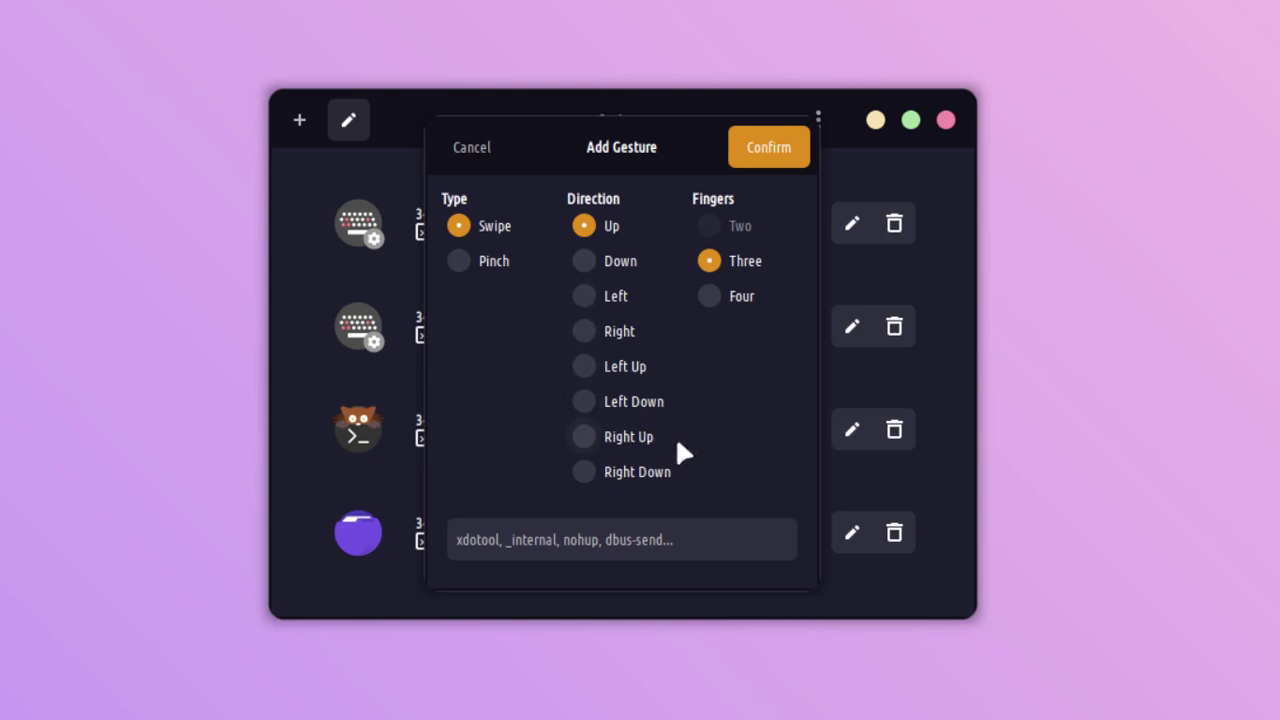
{"action": "left_click", "coordinate": [458, 261]}
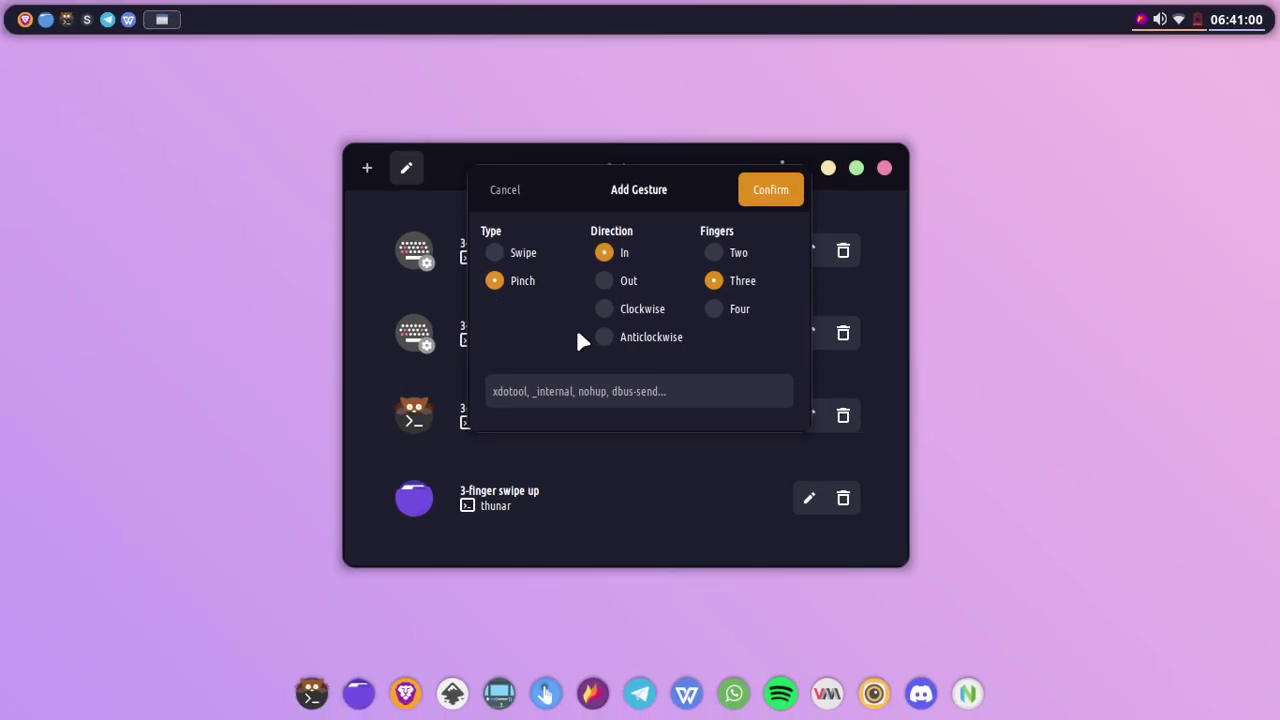
{"action": "key", "text": "Escape"}
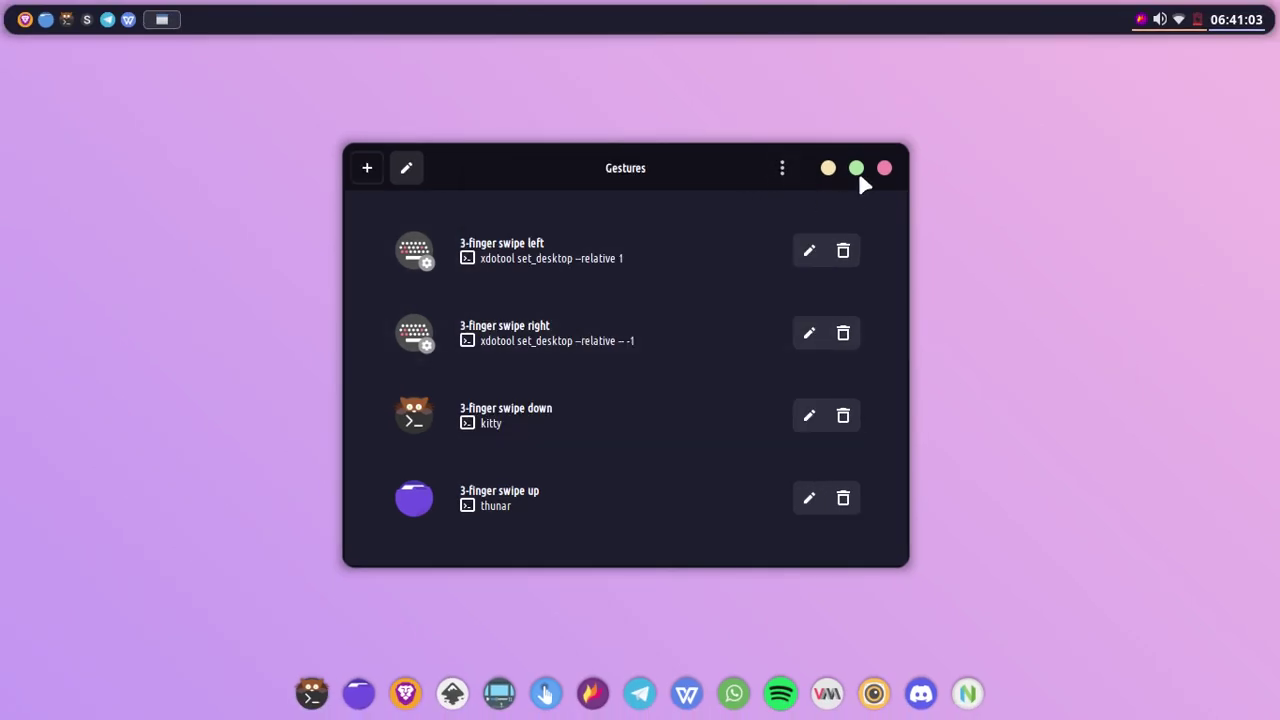
Close the Gestures window with its title-bar close button.
{"action": "left_click", "coordinate": [885, 169]}
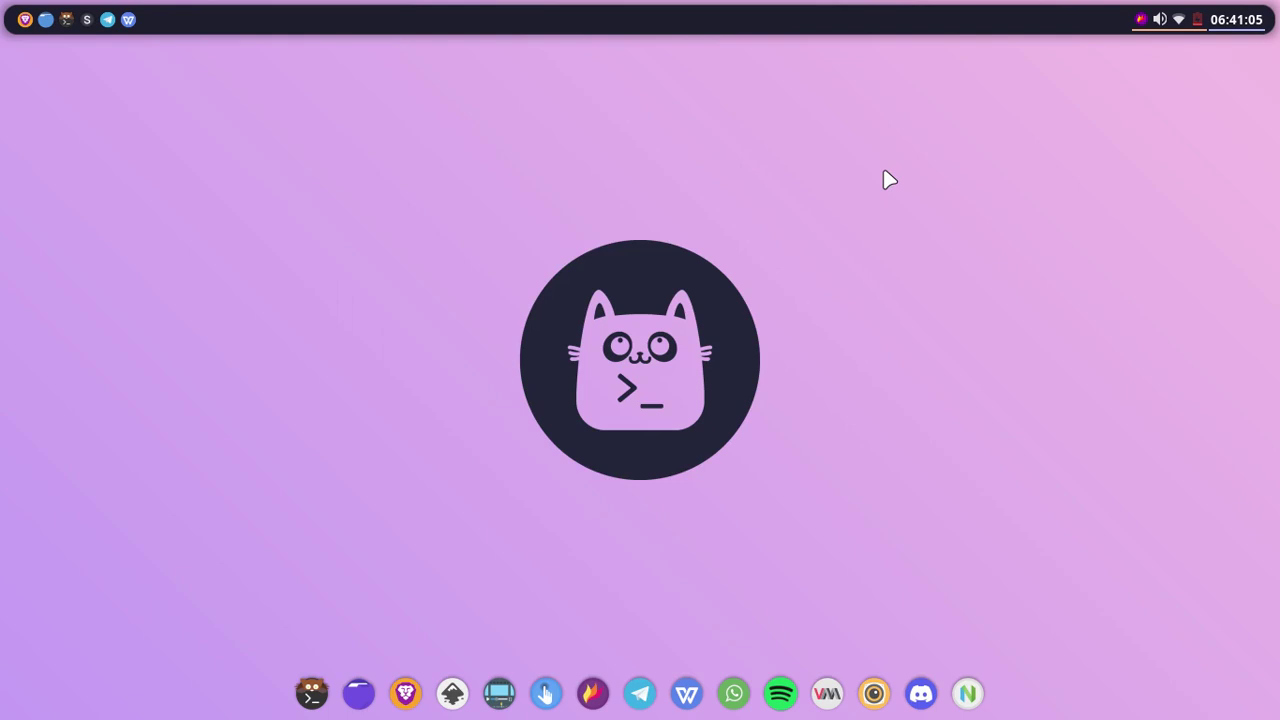